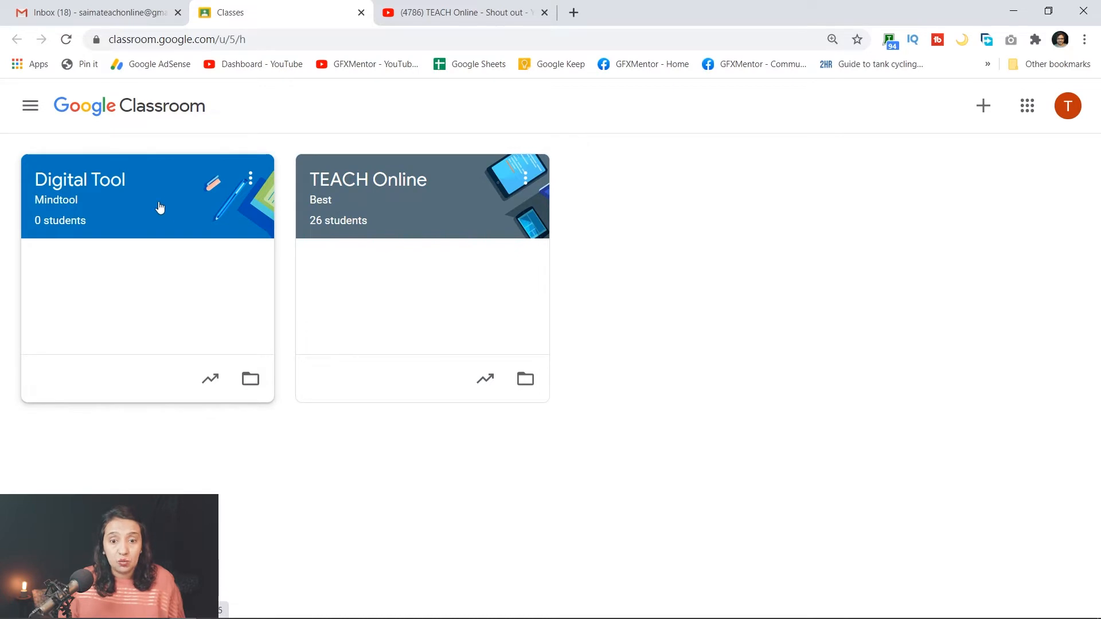
Open the TEACH Online class, show its class code enlarged, and close the enlarged view
left_click(355, 195)
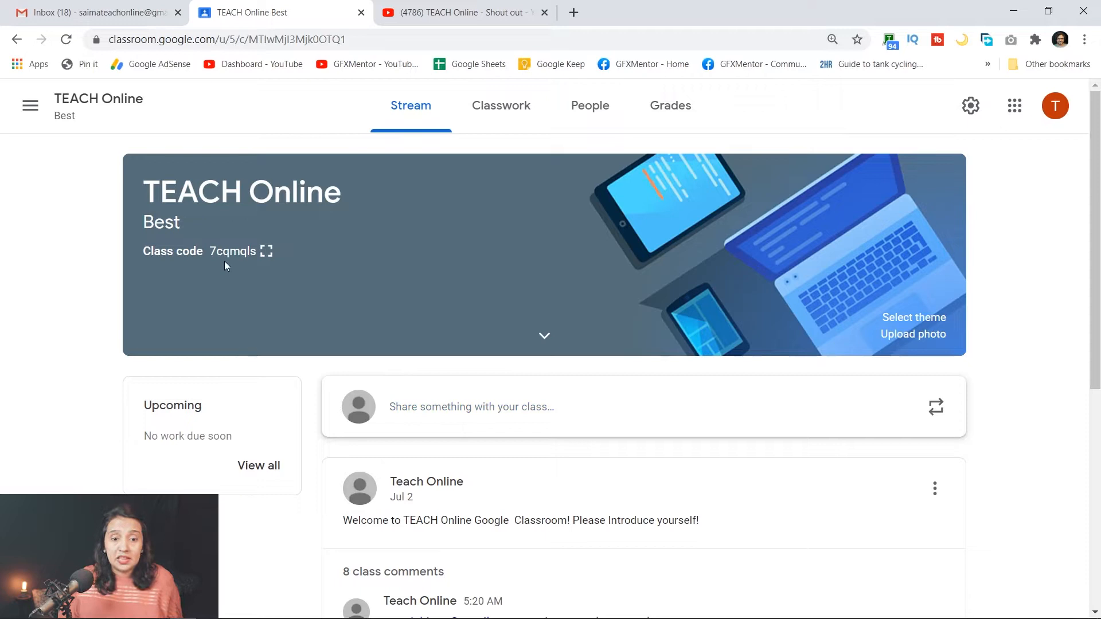
left_click(267, 251)
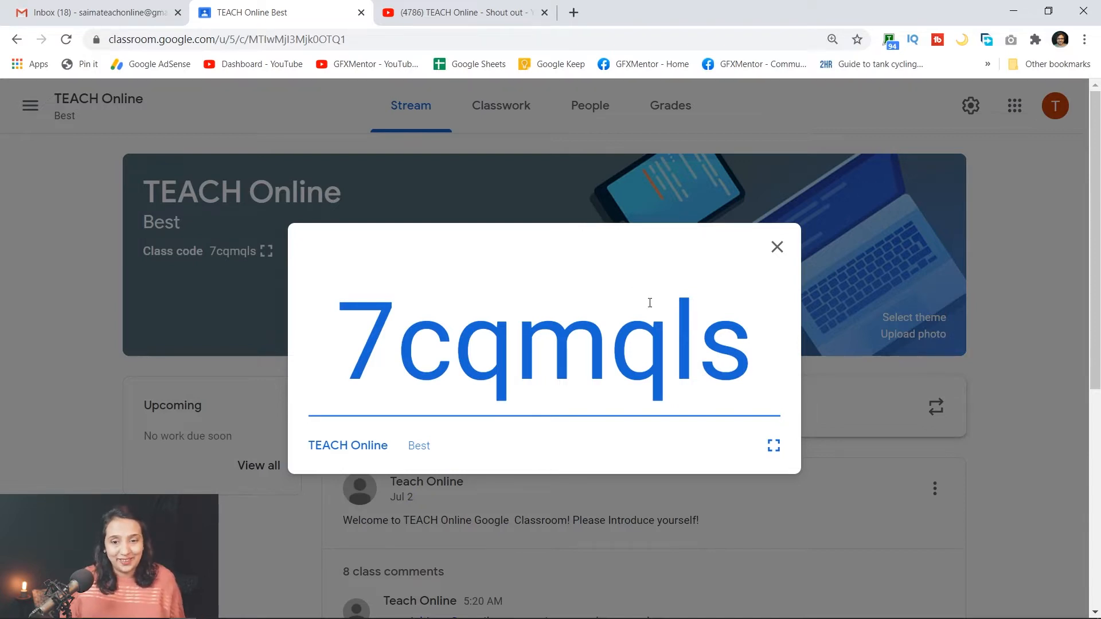
left_click(777, 246)
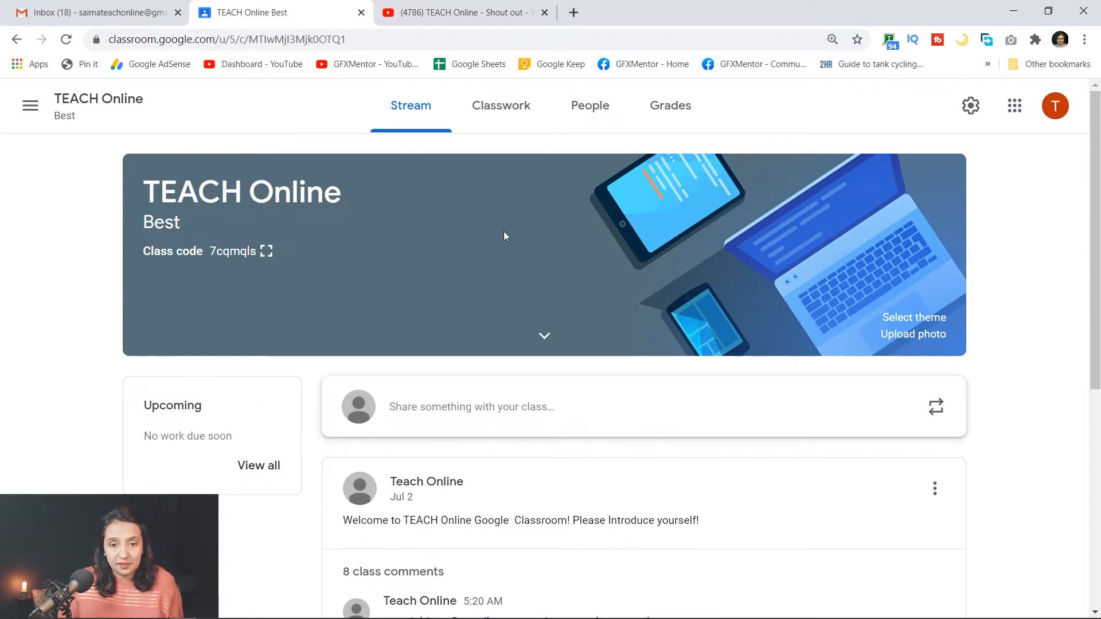
Expand all class comments under the welcome post in the stream and read the students' introductions
scroll(544, 252, "down", 4)
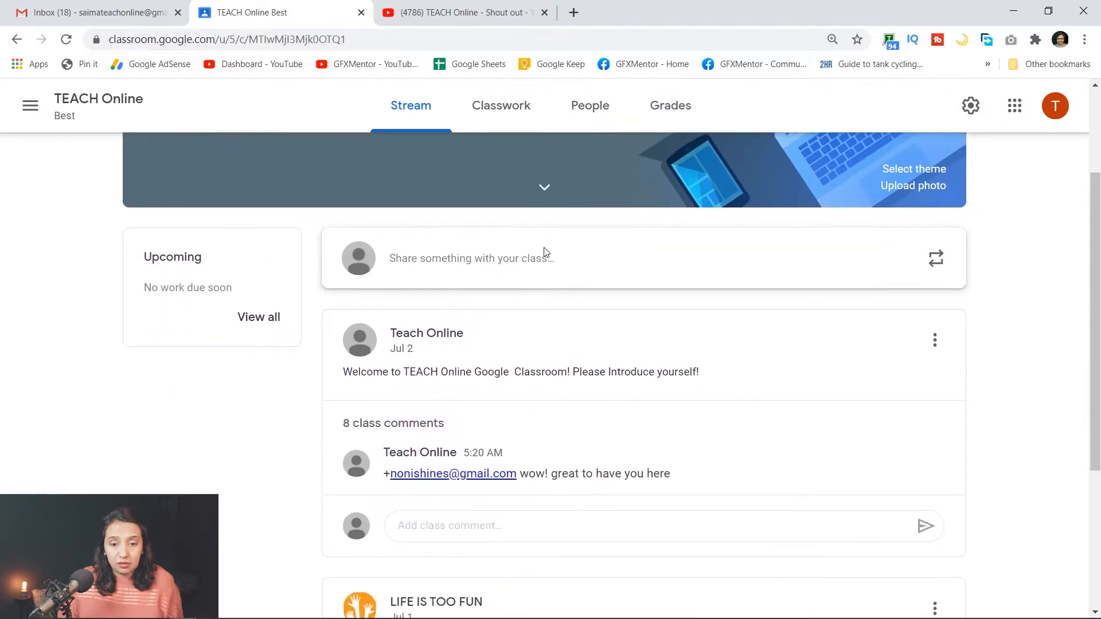
scroll(544, 261, "down", 2)
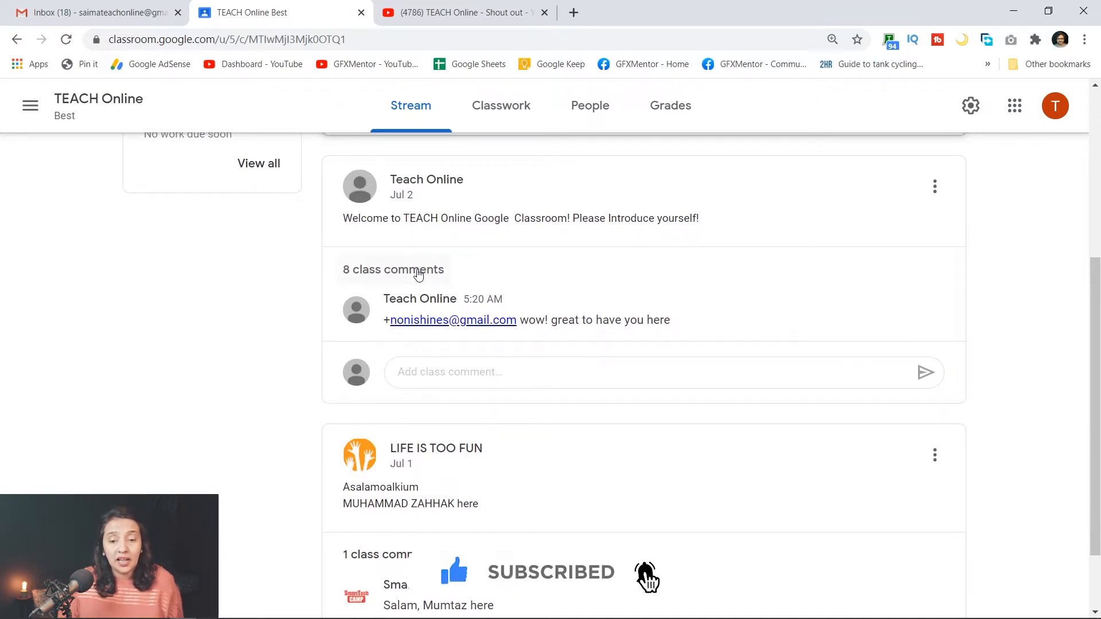
left_click(421, 274)
scroll(594, 289, "down", 7)
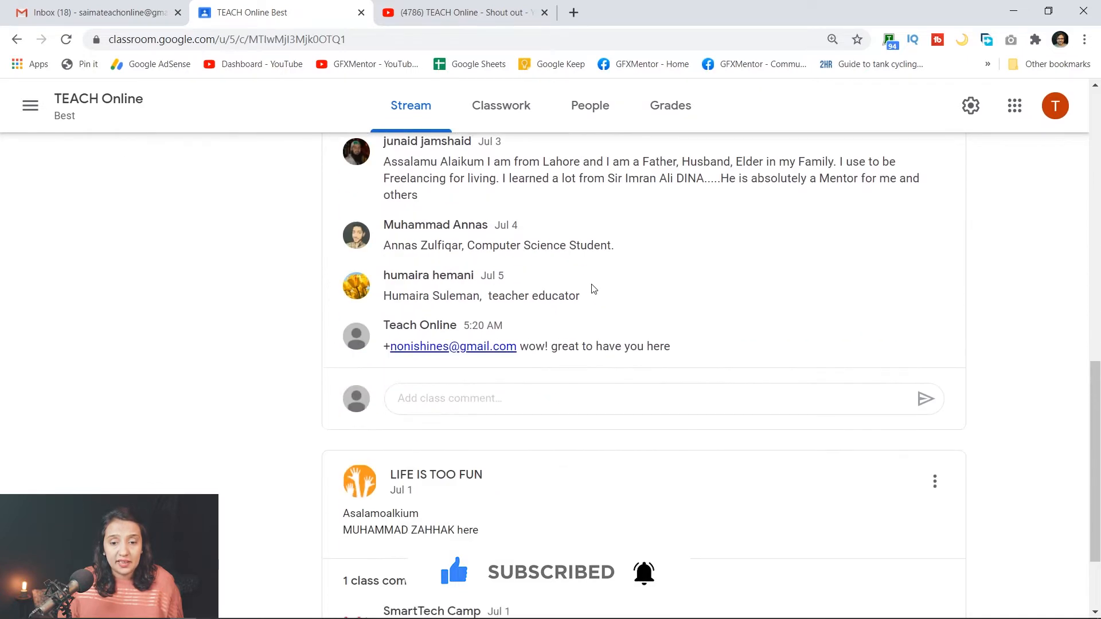
scroll(593, 288, "up", 5)
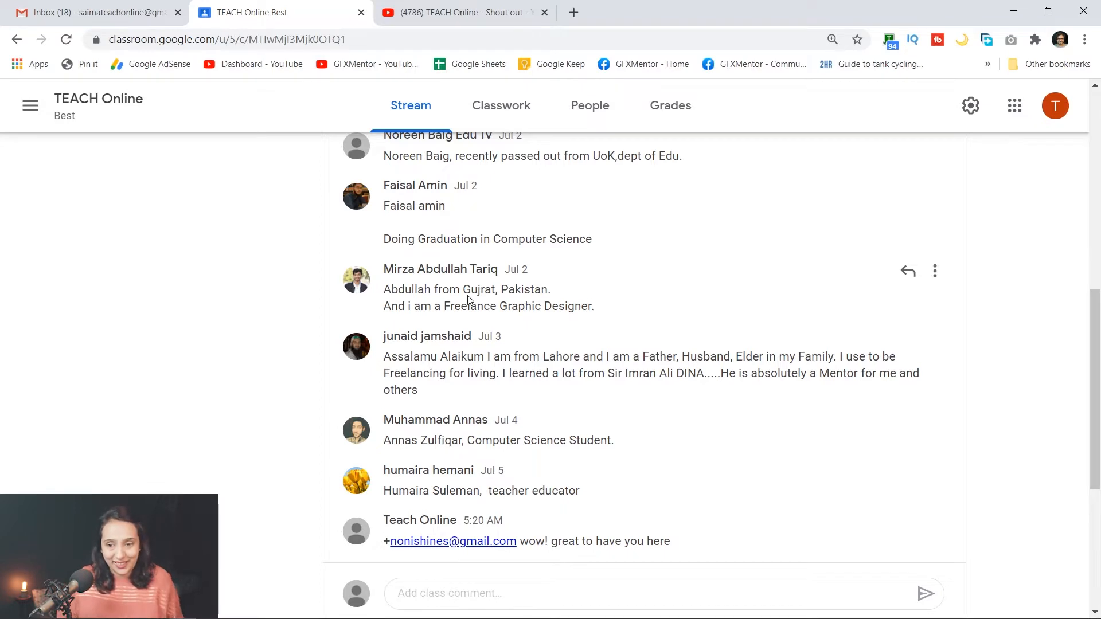
Start an announcement for all students reading "Watch the video and respond to the question asked in the video"
scroll(467, 299, "up", 7)
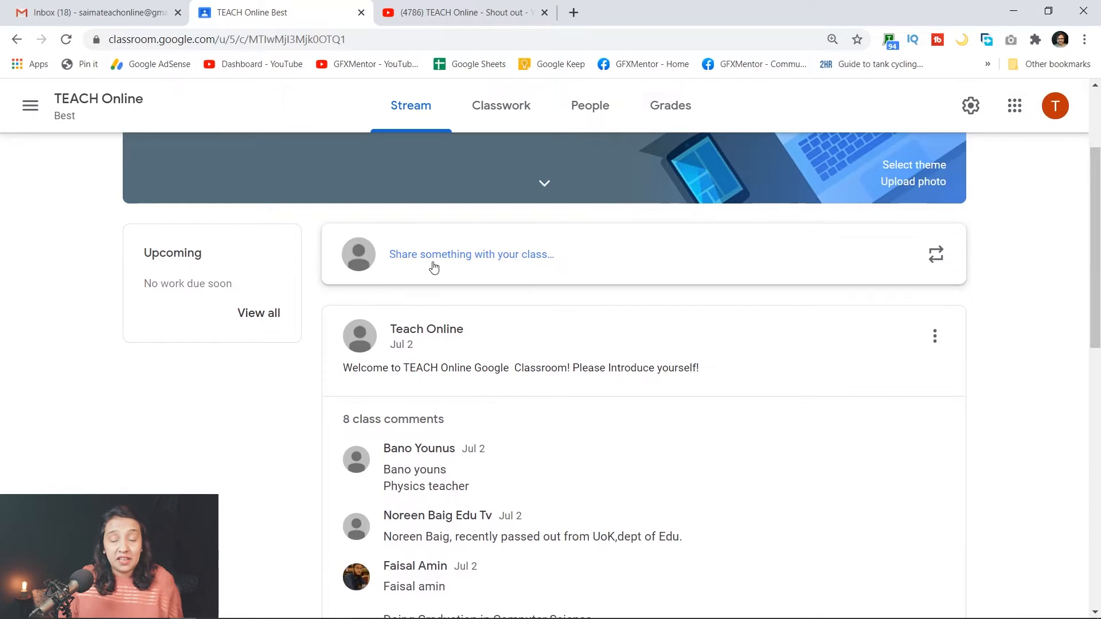
left_click(462, 262)
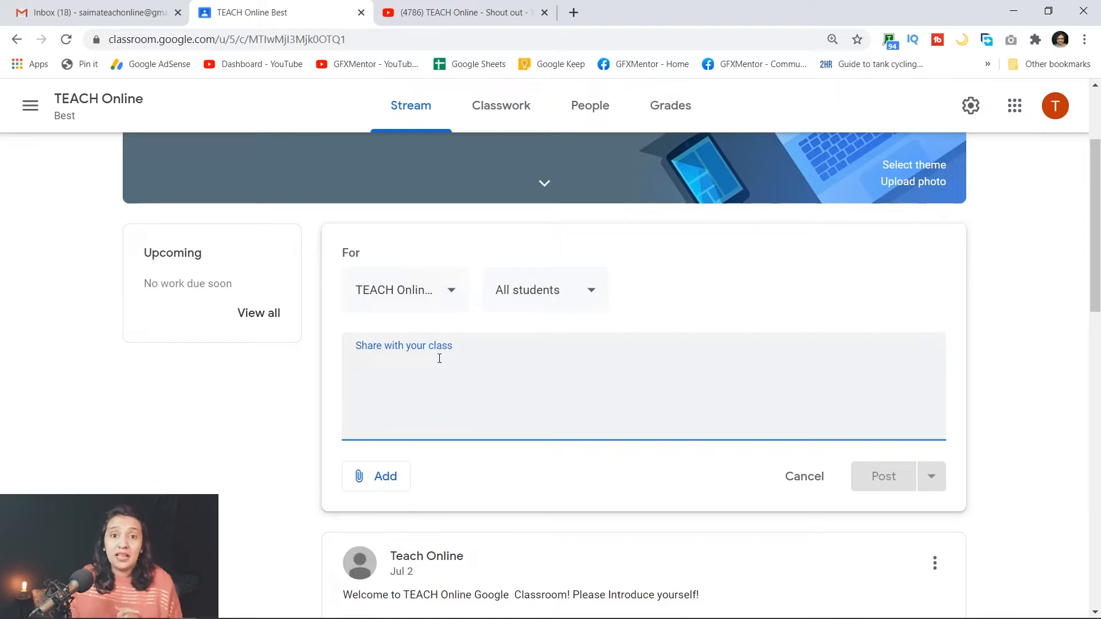
type("Watch the video and respond to the question asked in the video")
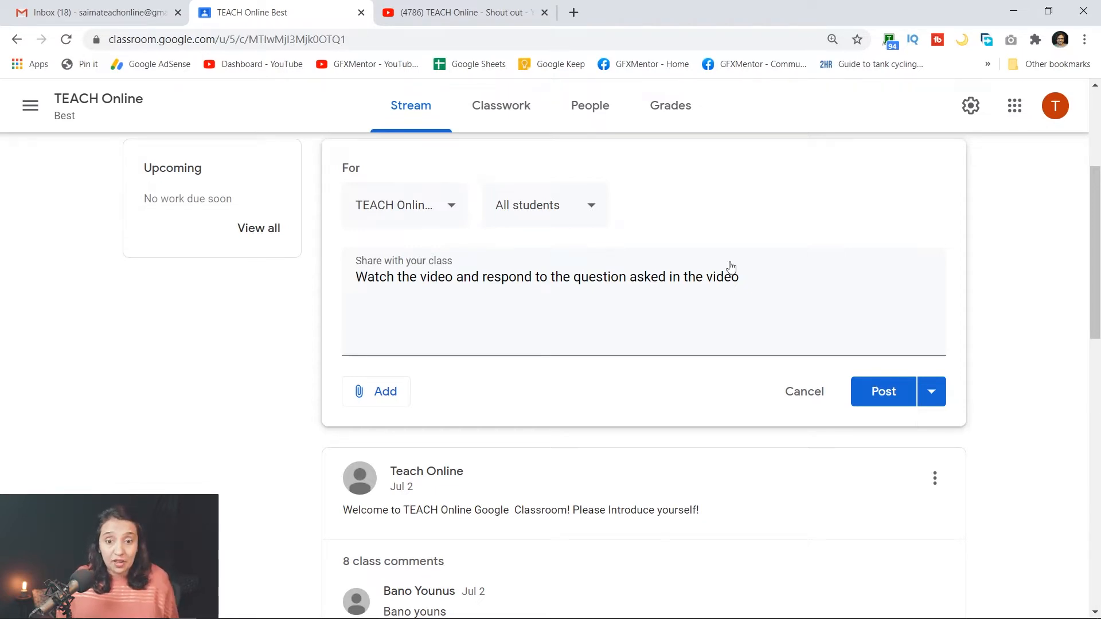
Attach the YouTube video "TEACH Online - Shout out" to the announcement using the URL copied from its open YouTube page
left_click(376, 396)
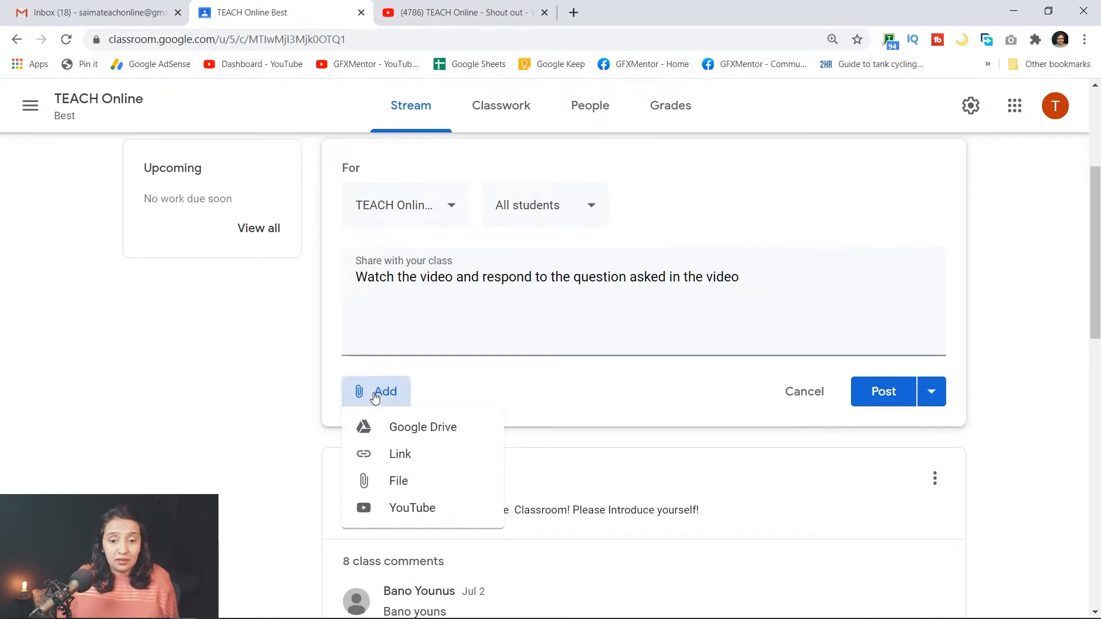
left_click(419, 518)
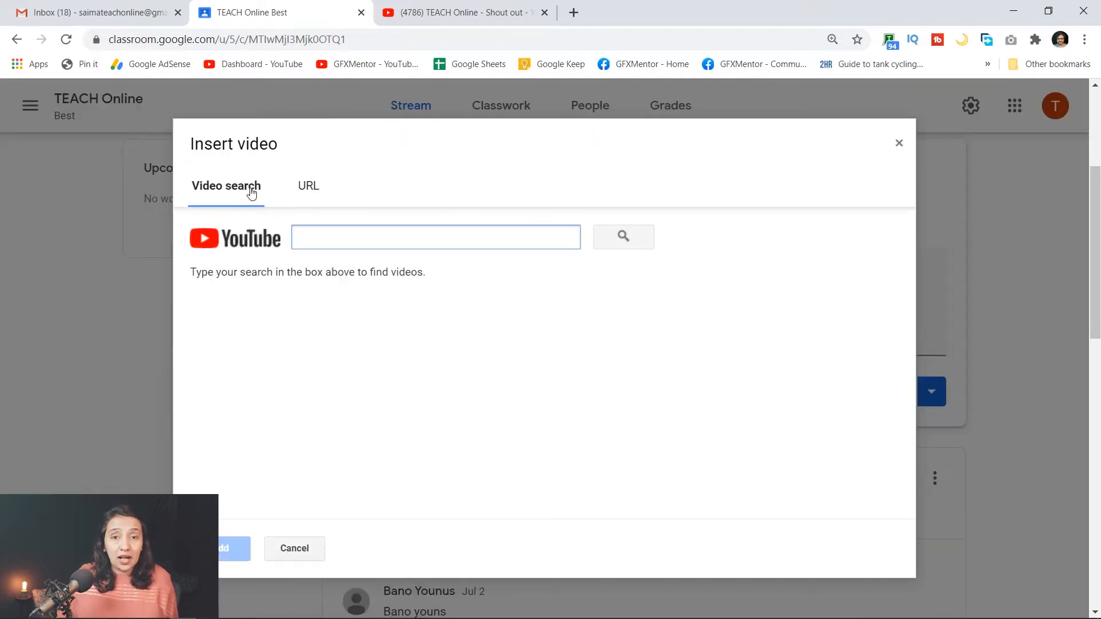
left_click(308, 186)
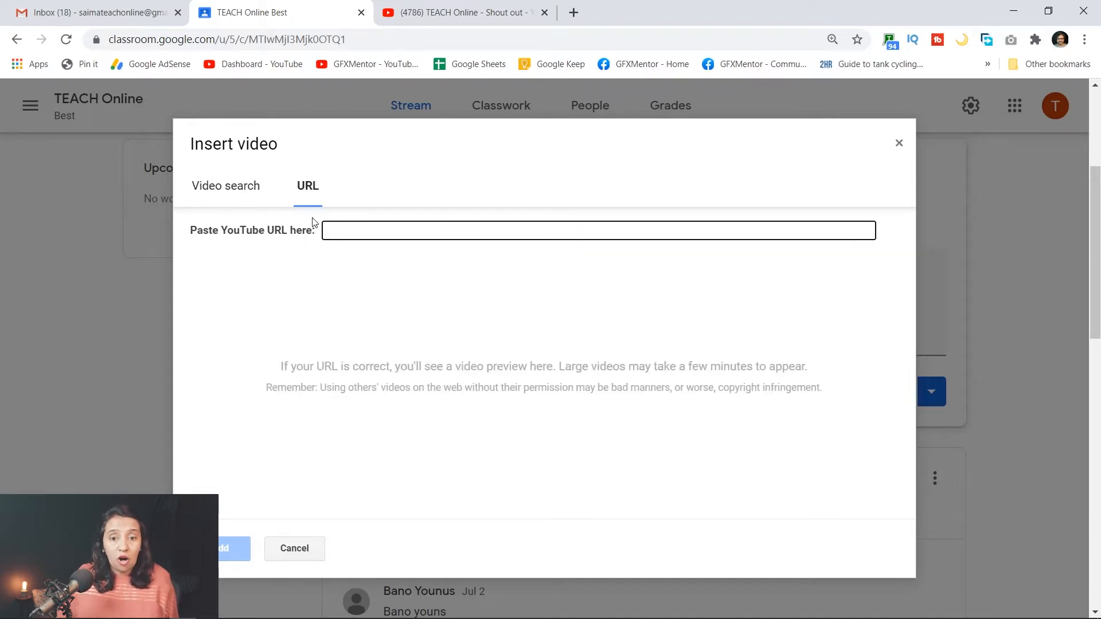
left_click(444, 11)
left_click(281, 39)
right_click(281, 39)
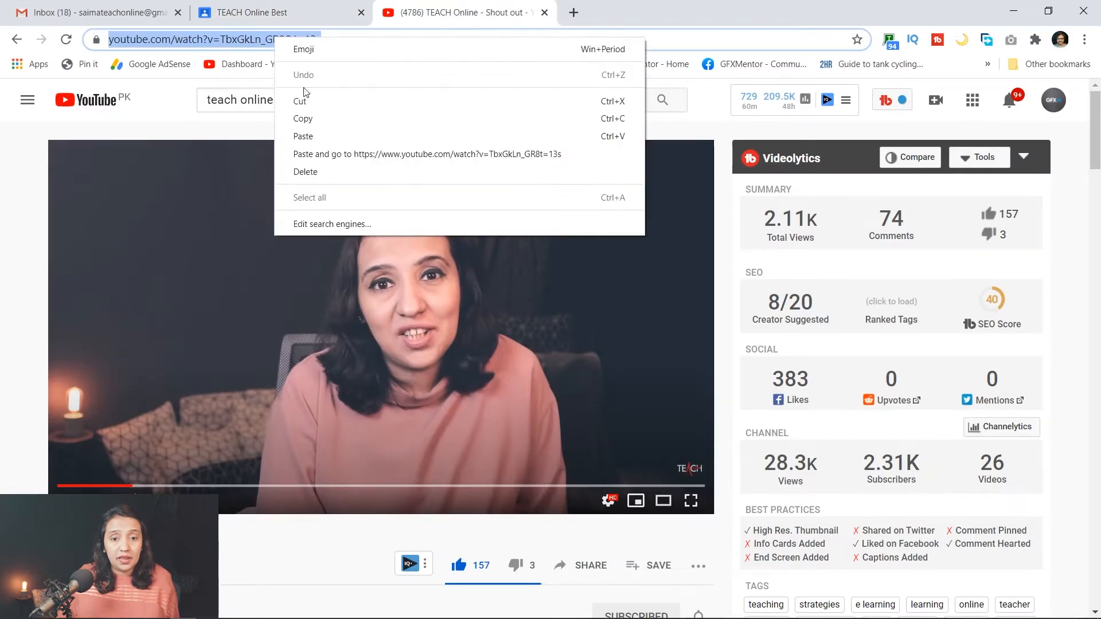
left_click(312, 119)
left_click(241, 12)
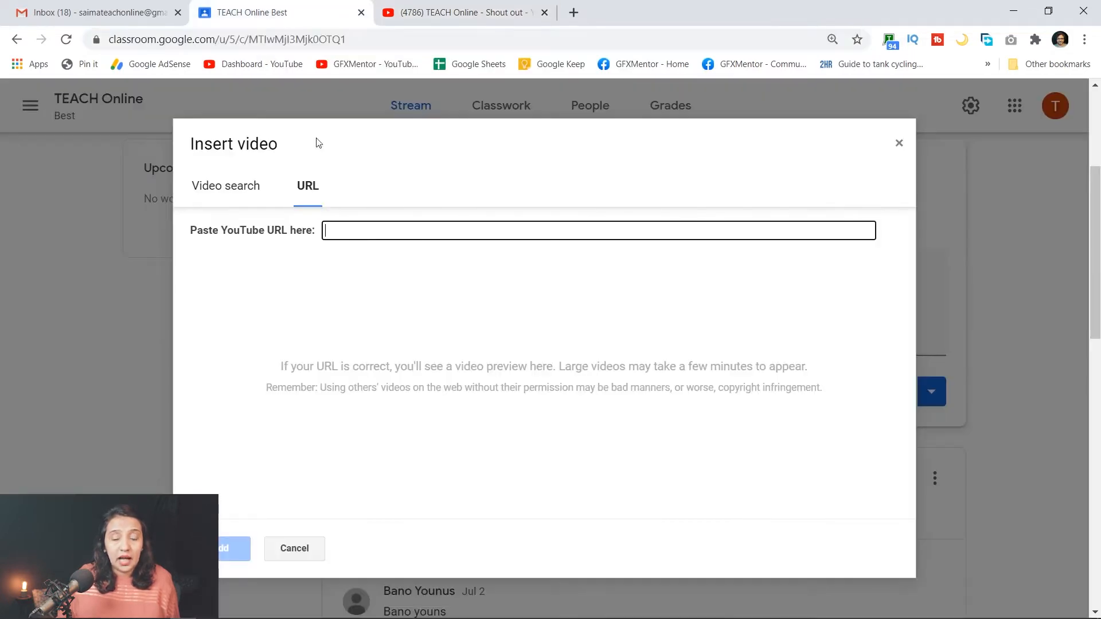
key("ctrl+v")
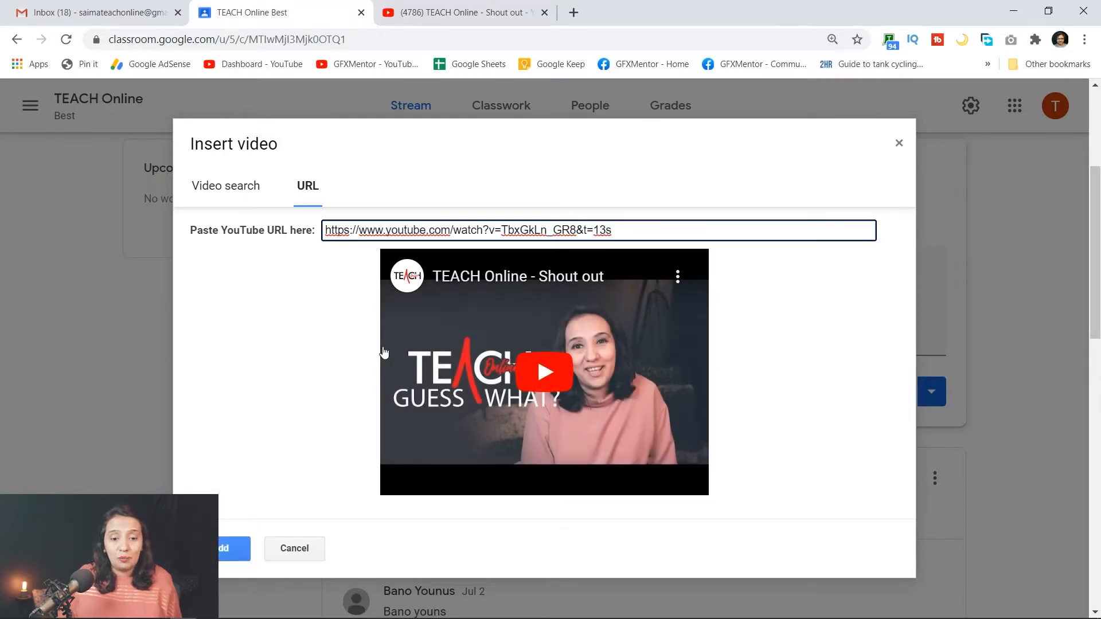
left_click(223, 552)
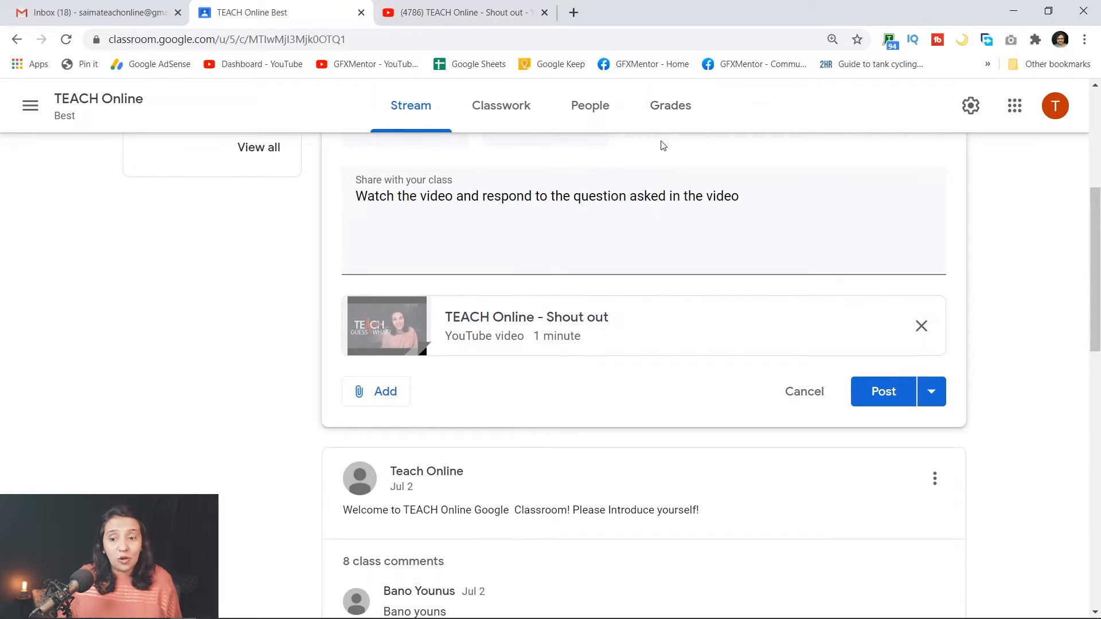
Schedule the video announcement for Jul 30, 2020 at 8:00 AM
scroll(898, 290, "up", 1)
scroll(898, 290, "up", 1)
scroll(892, 300, "down", 2)
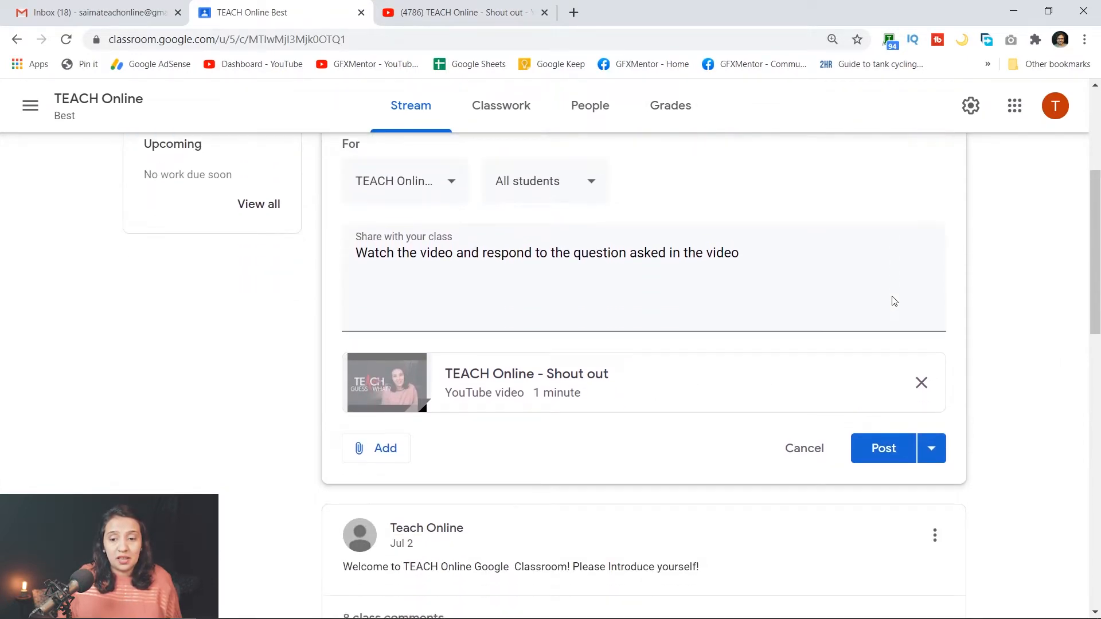
left_click(930, 386)
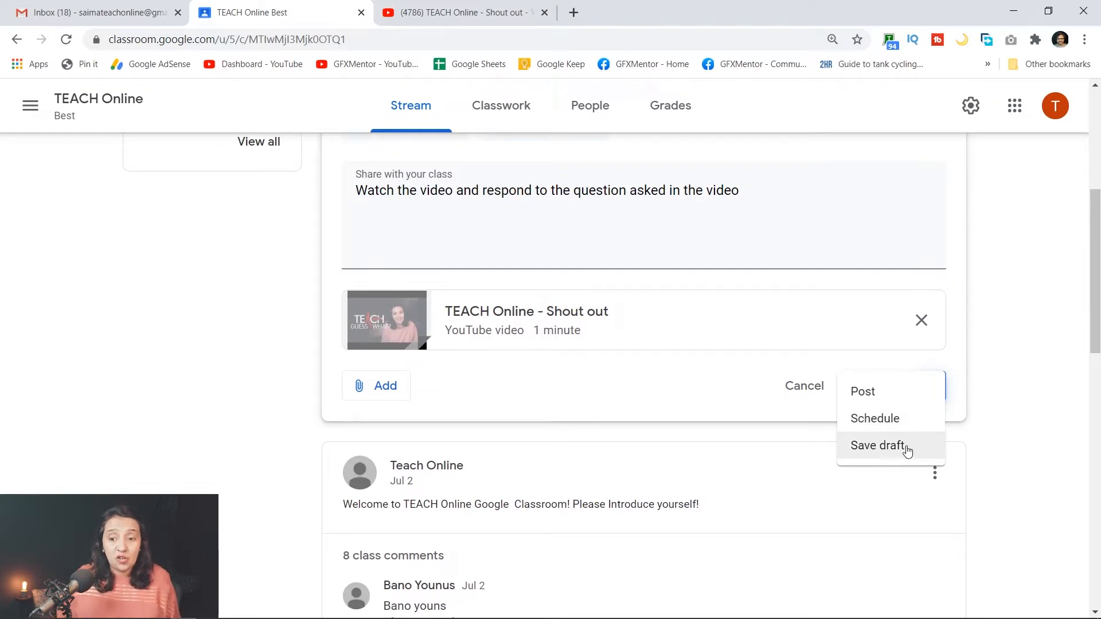
left_click(900, 429)
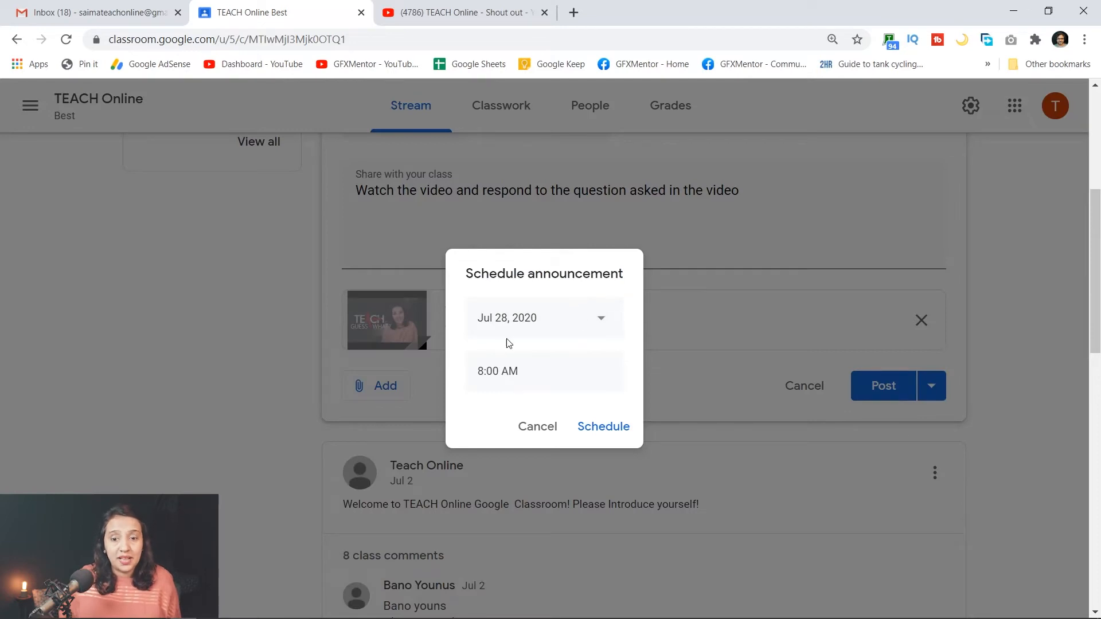
left_click(554, 325)
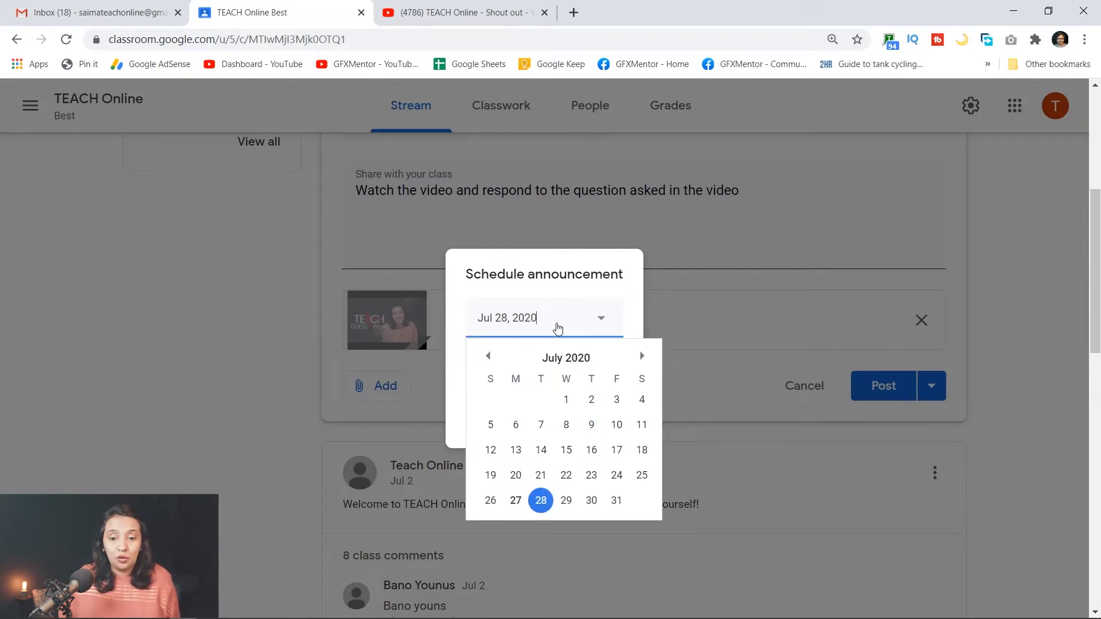
left_click(591, 500)
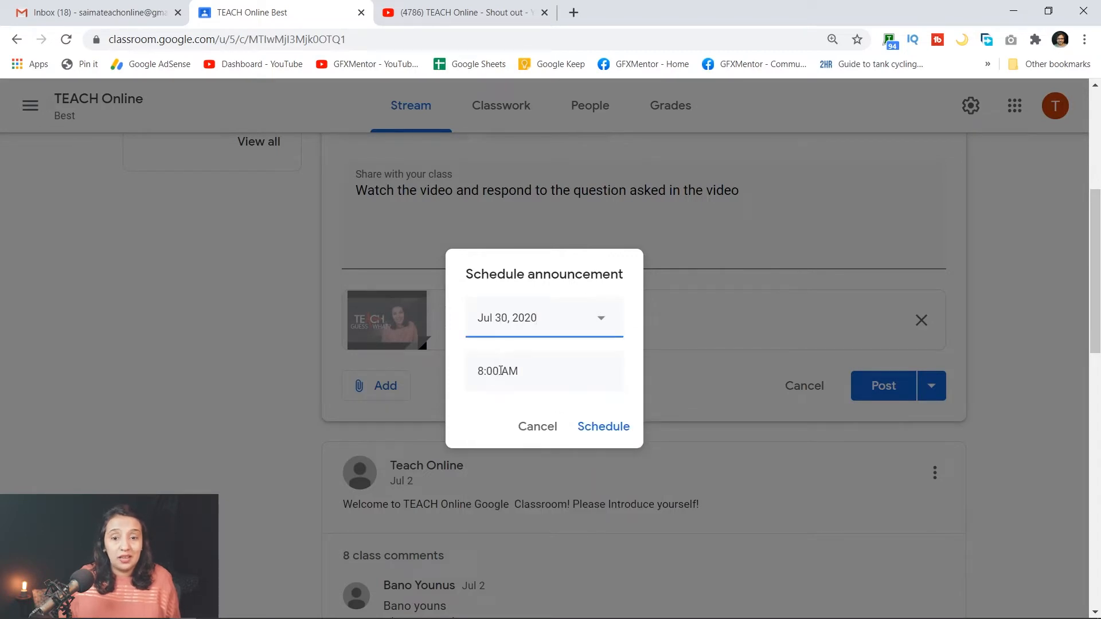
left_click(604, 436)
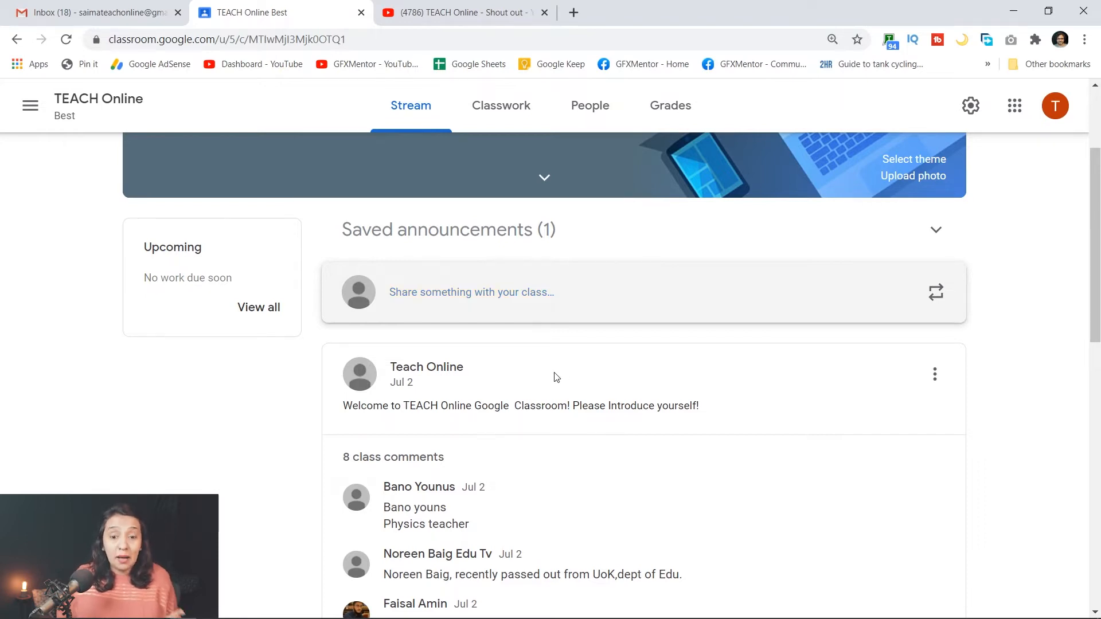
Draft another announcement reading "Hello", addressed only to the first and third students in the class list
left_click(446, 297)
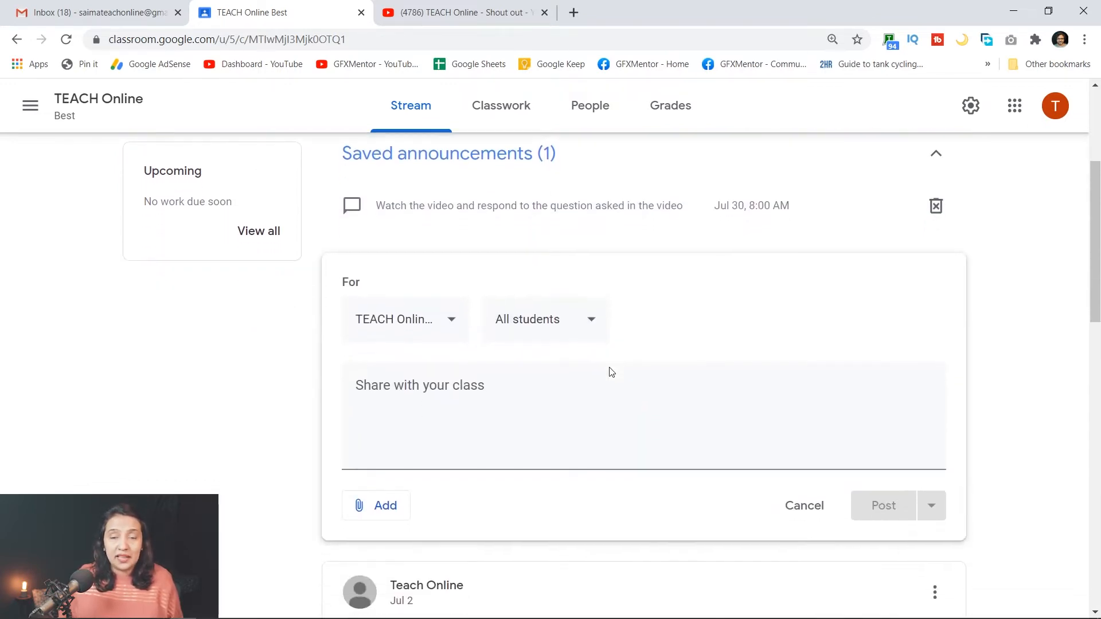
left_click(568, 326)
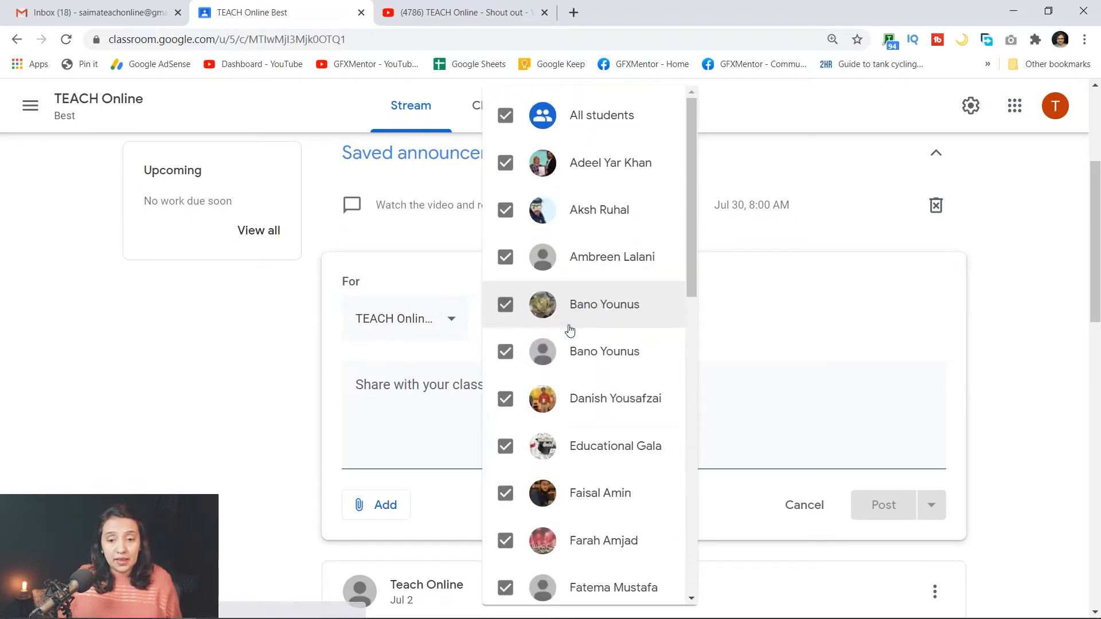
left_click(504, 118)
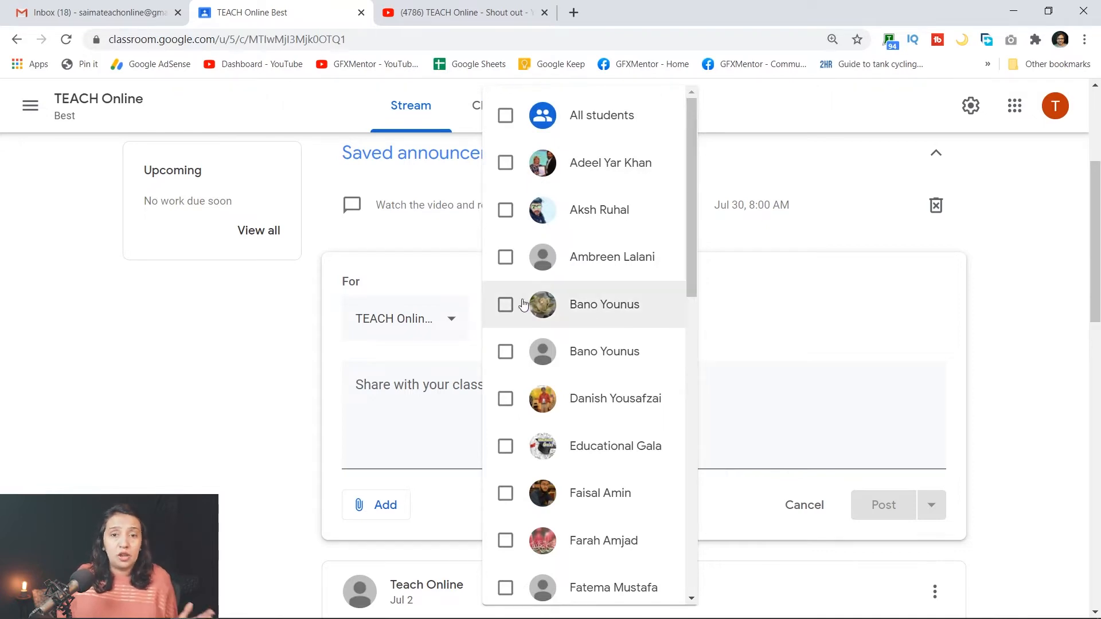
left_click(506, 256)
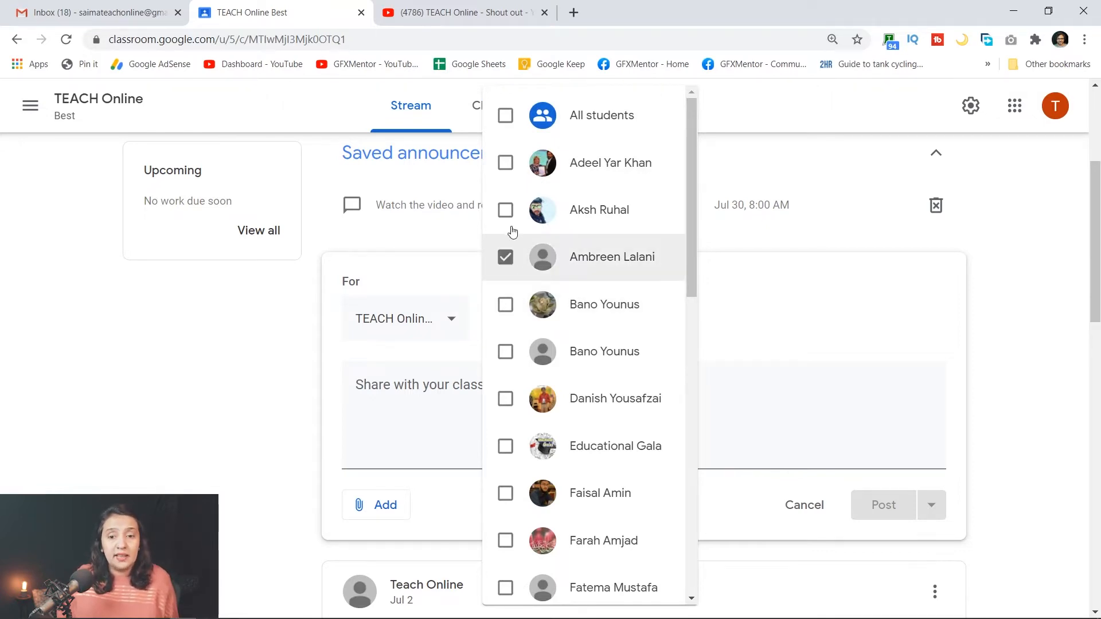
left_click(508, 161)
left_click_drag(693, 197, 732, 376)
left_click(732, 388)
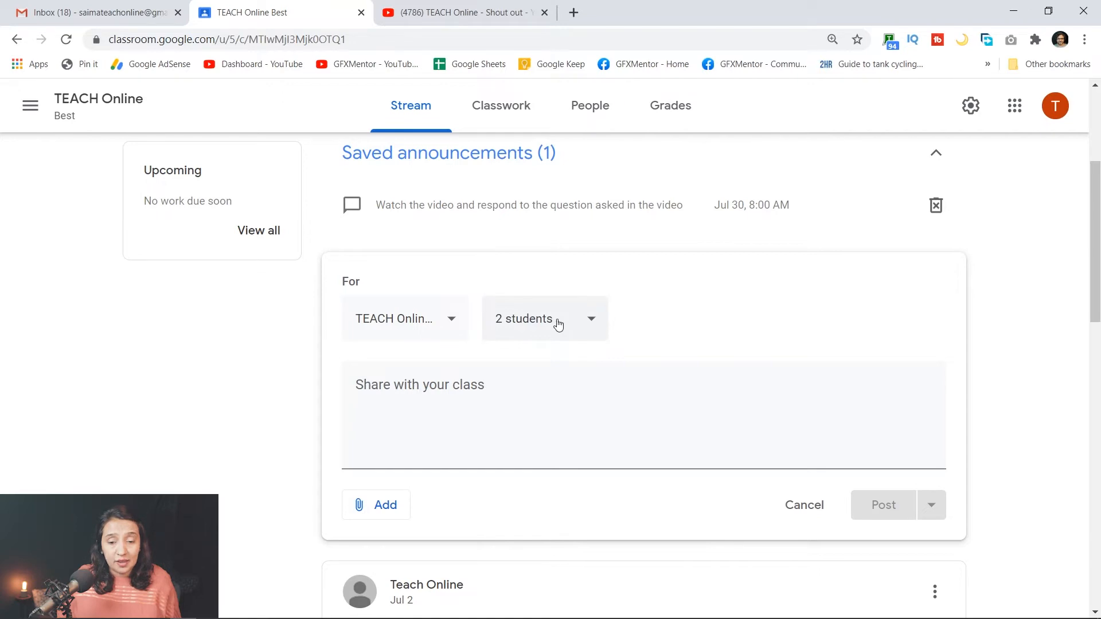
left_click(423, 395)
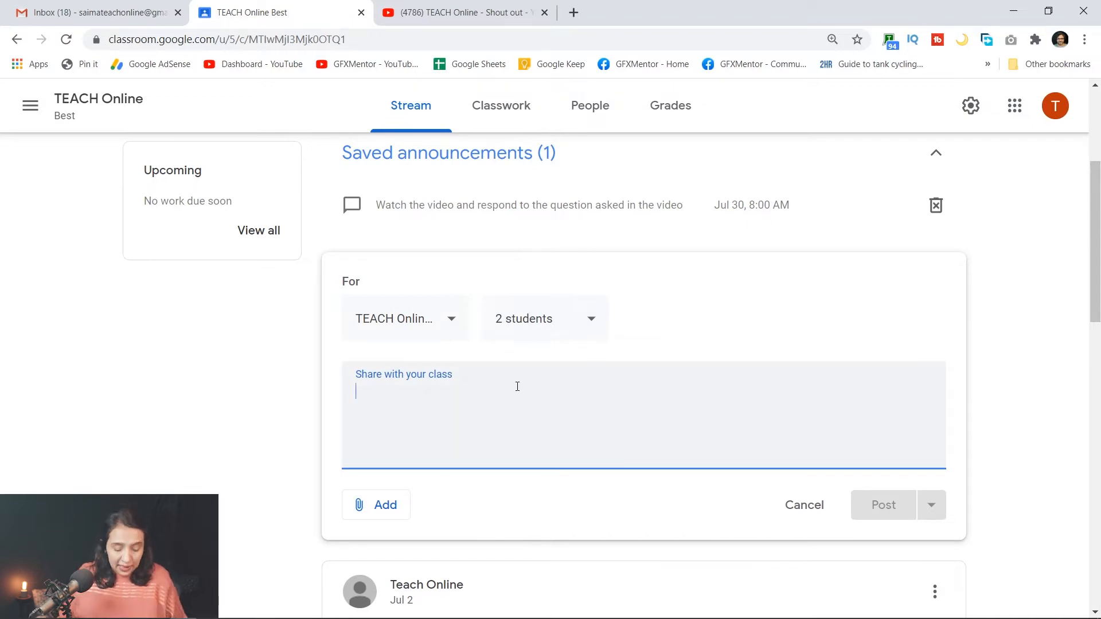
type("Hello")
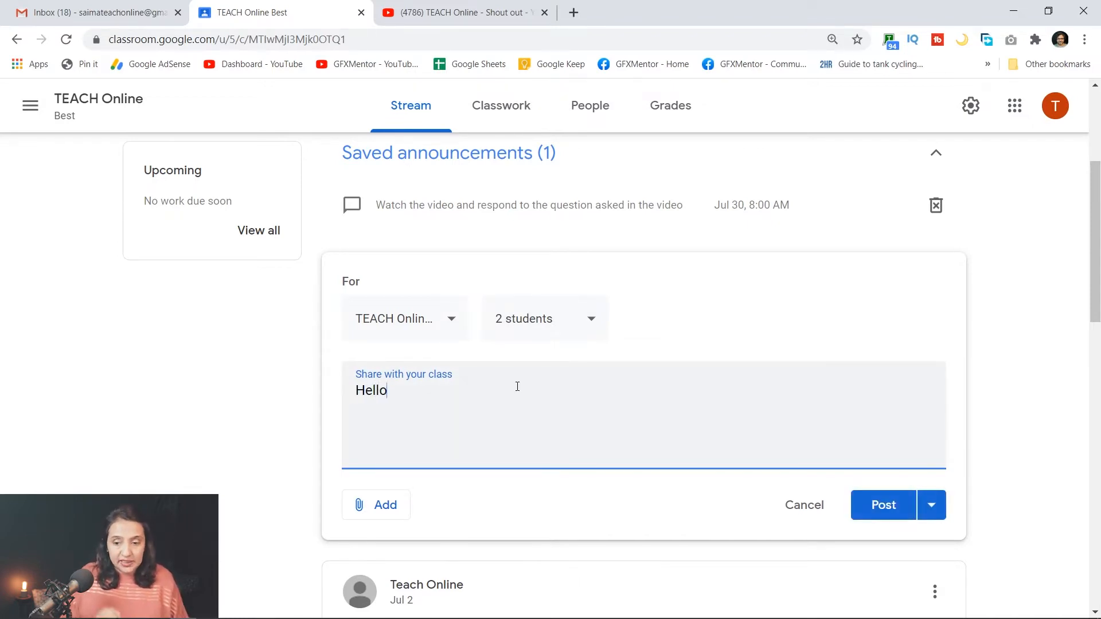
Examine the attachment sources and the file upload option for the "Hello" announcement, and discard the draft
left_click(391, 513)
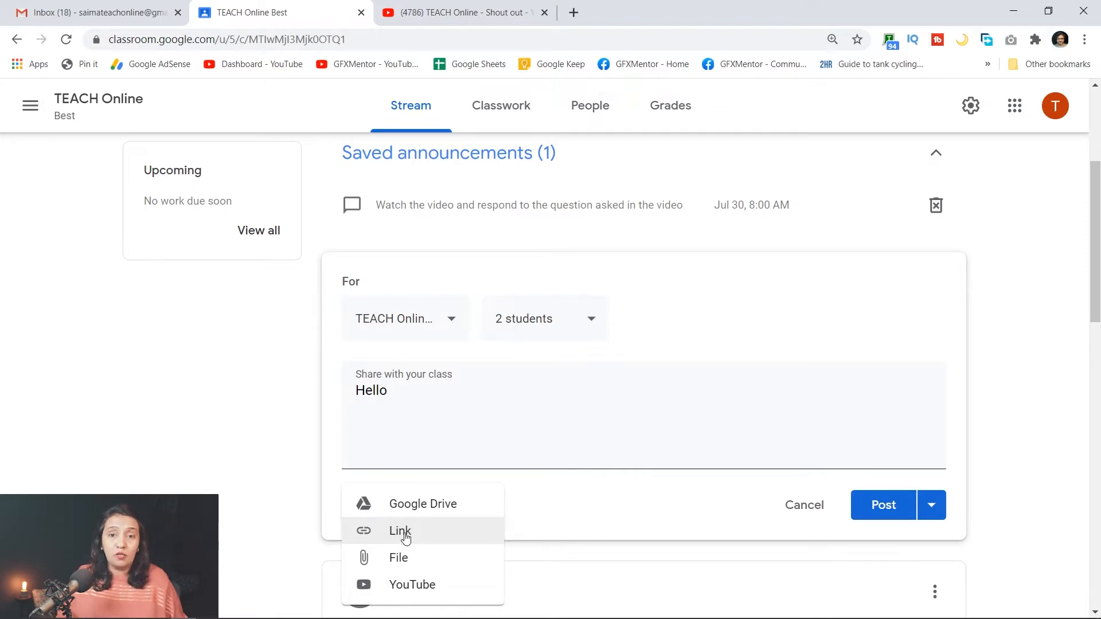
left_click(406, 567)
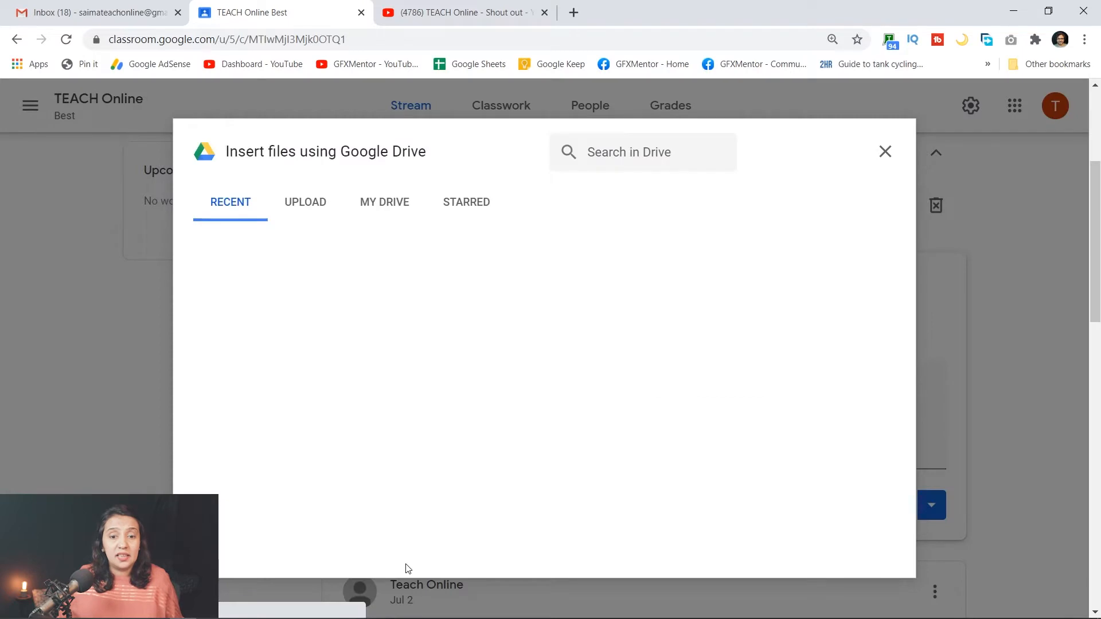
left_click(303, 213)
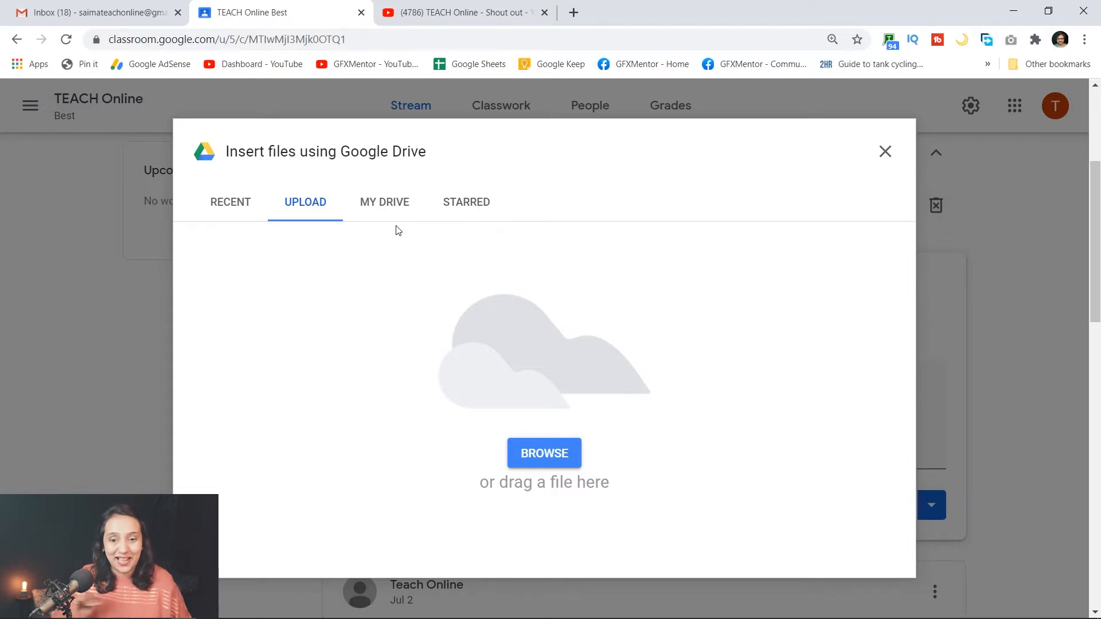
left_click(886, 152)
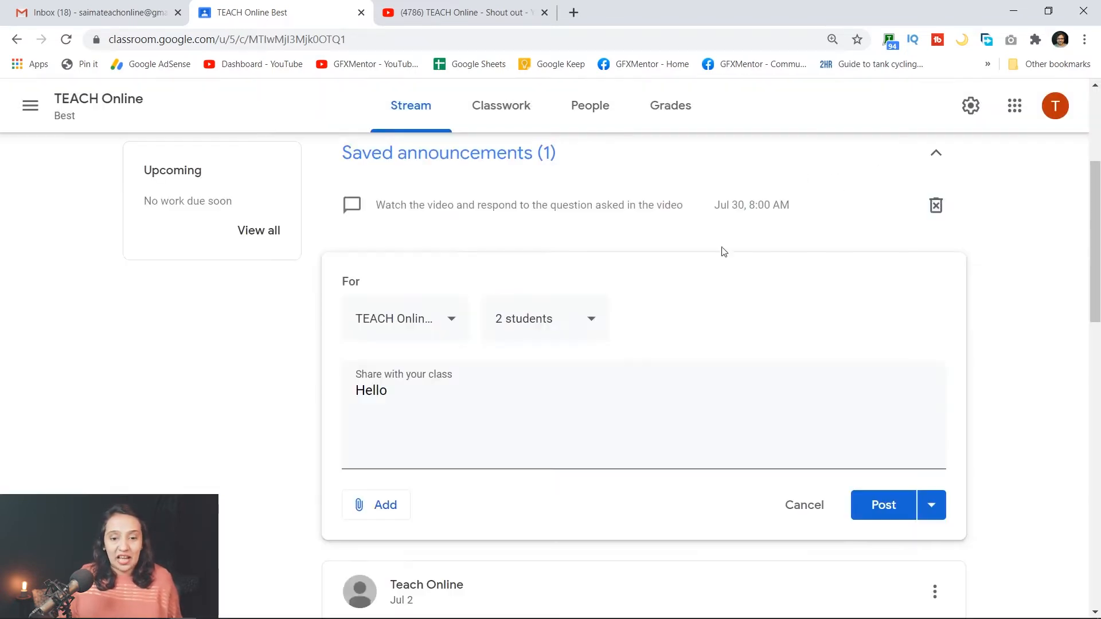
left_click(401, 505)
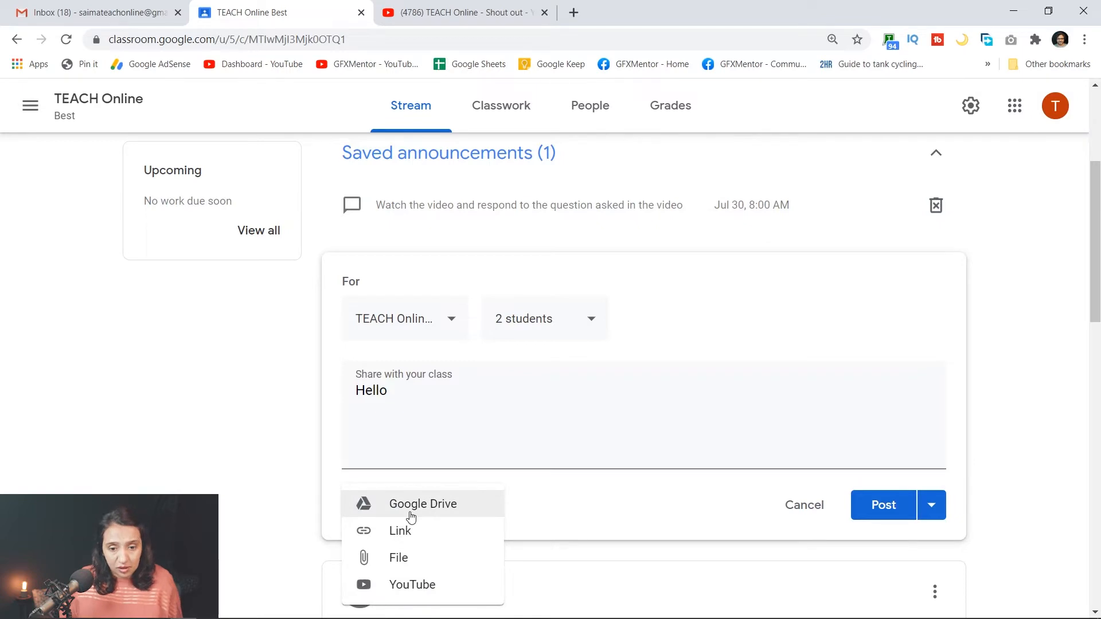
left_click(663, 404)
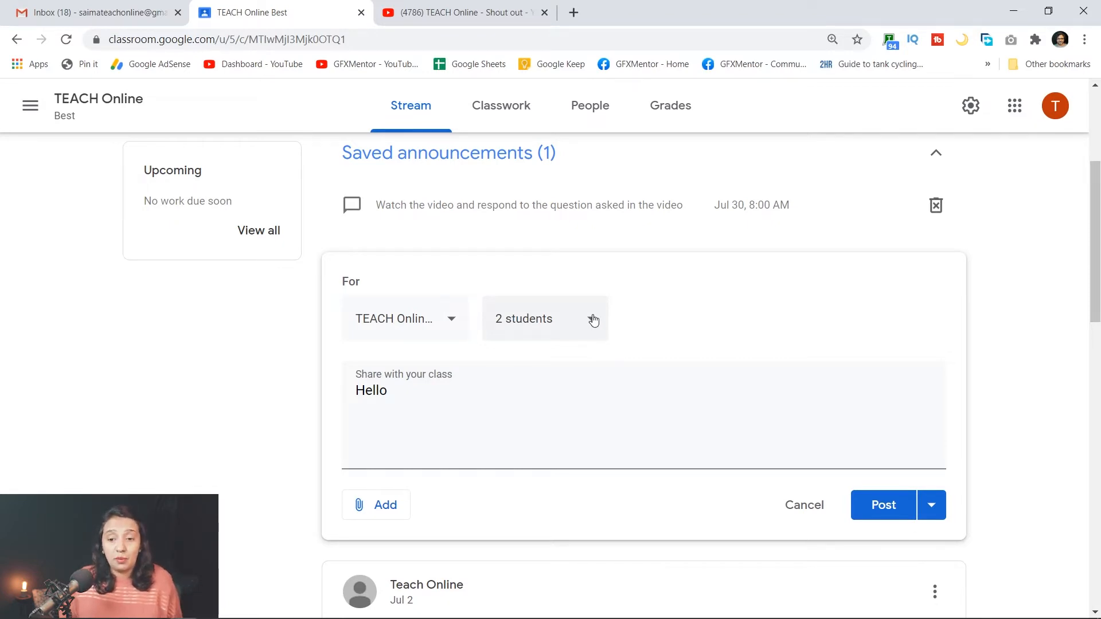
left_click(810, 505)
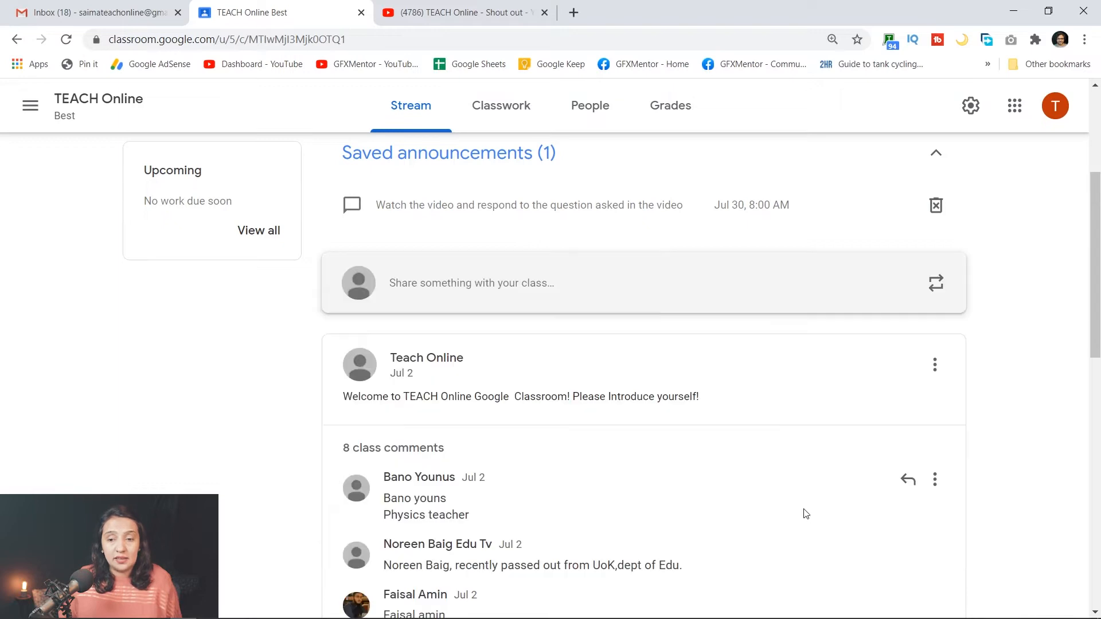
Check the Digital Tool class for posts to reuse and return to the class selection
scroll(542, 241, "up", 3)
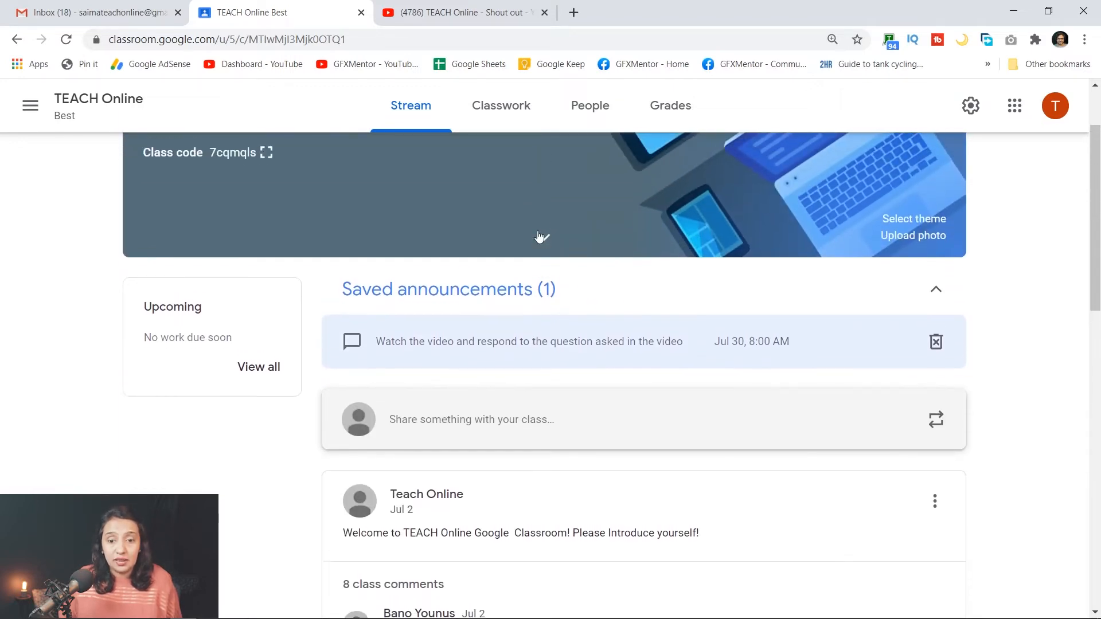
scroll(557, 256, "down", 1)
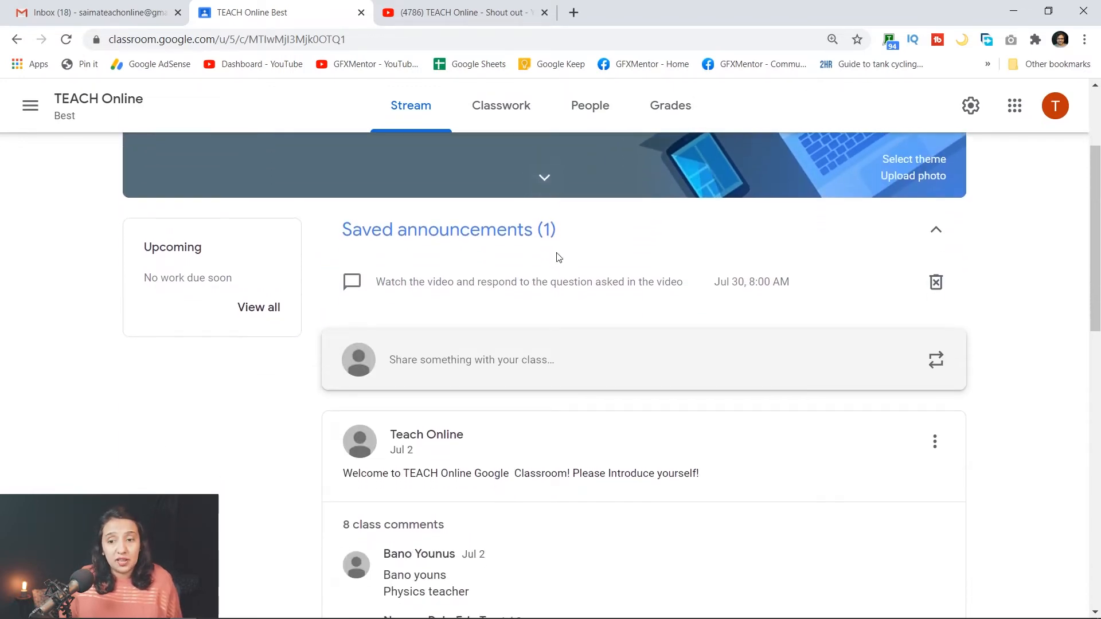
left_click(937, 361)
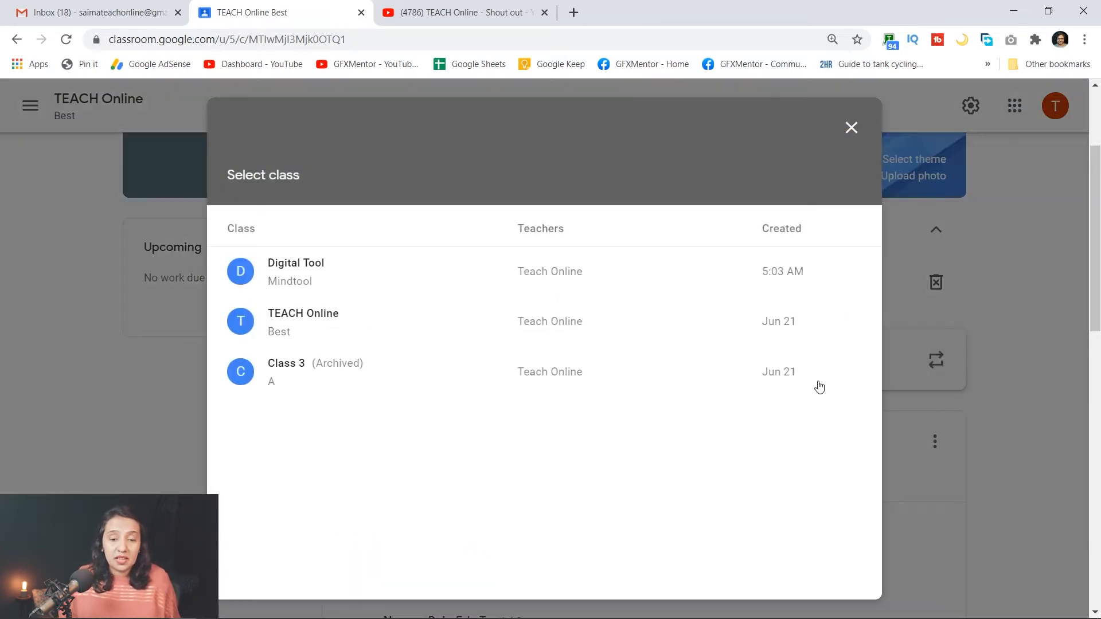
left_click(302, 272)
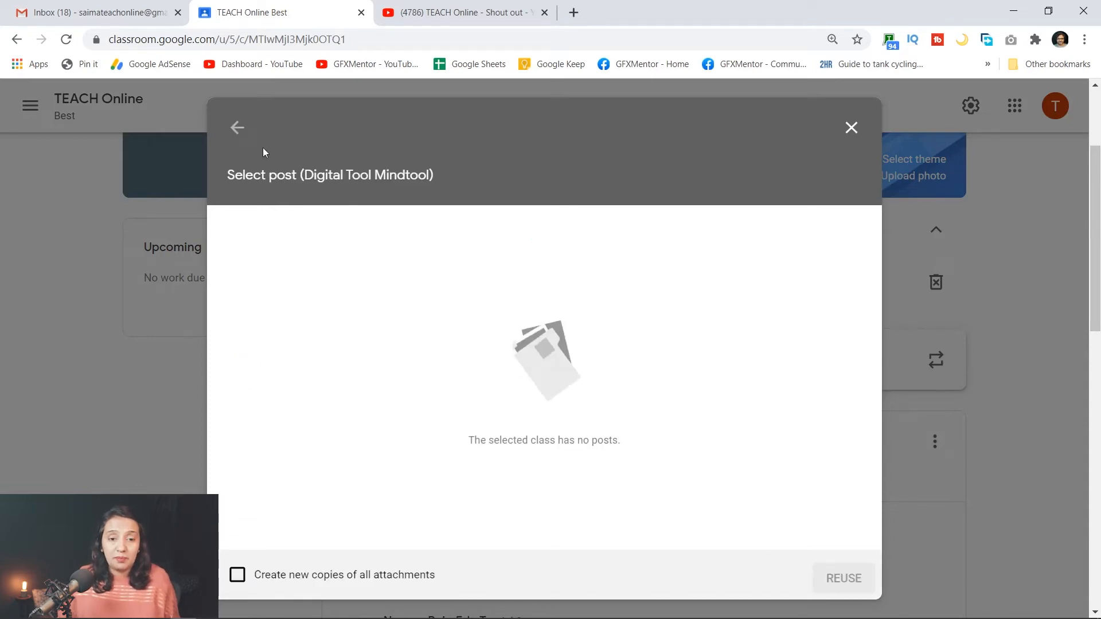
left_click(238, 128)
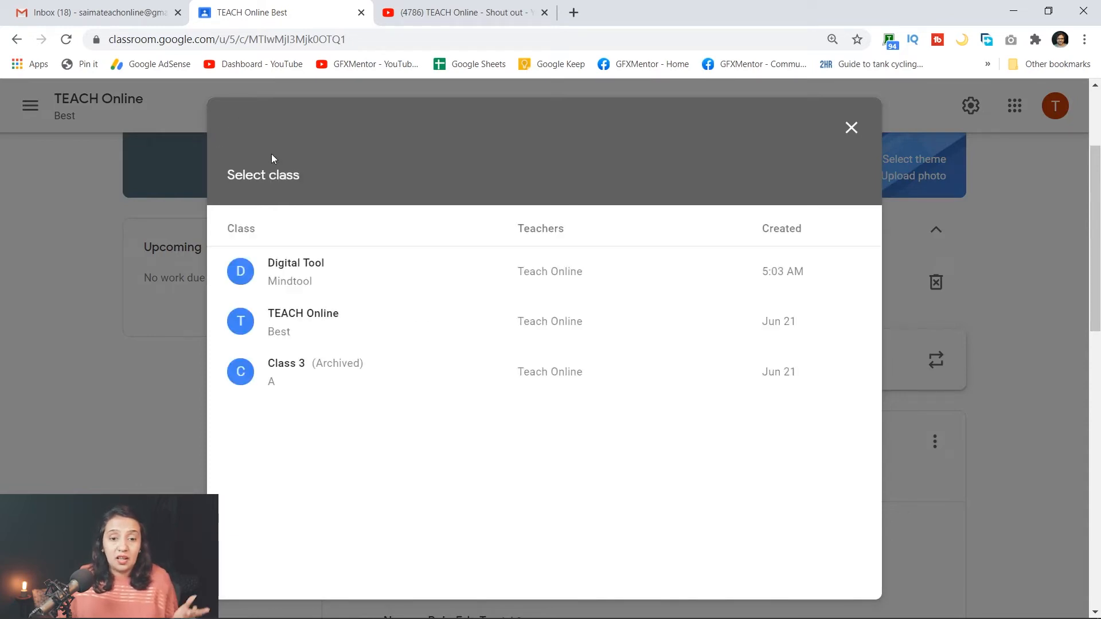
Reuse the "Watch the video and respond to the question asked in the video" post from TEACH Online Best and post it to all students
left_click(324, 334)
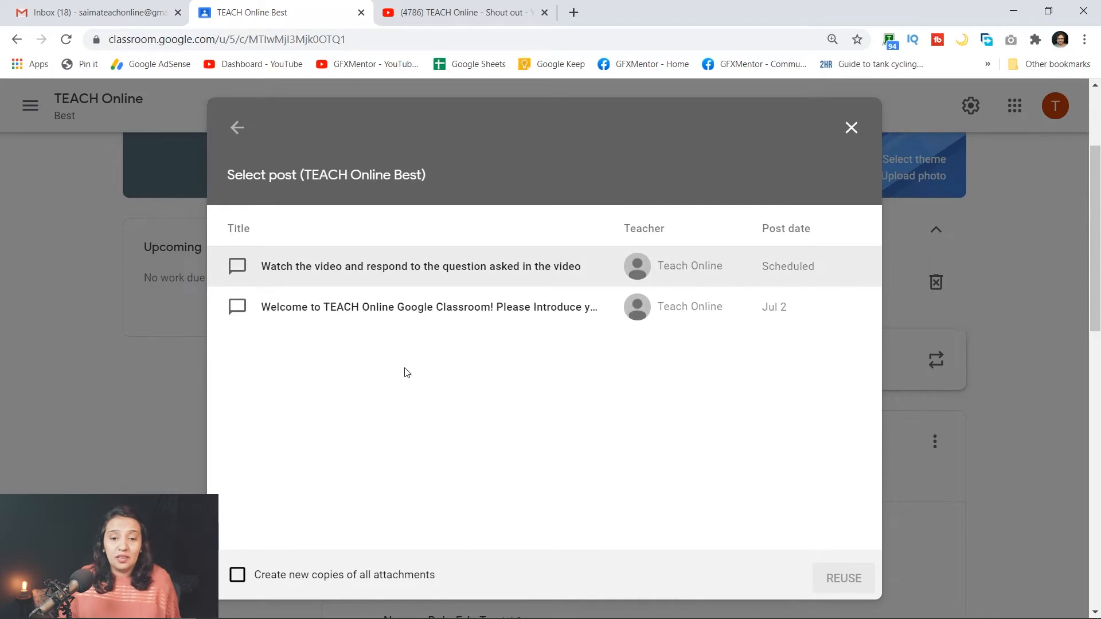
left_click(352, 271)
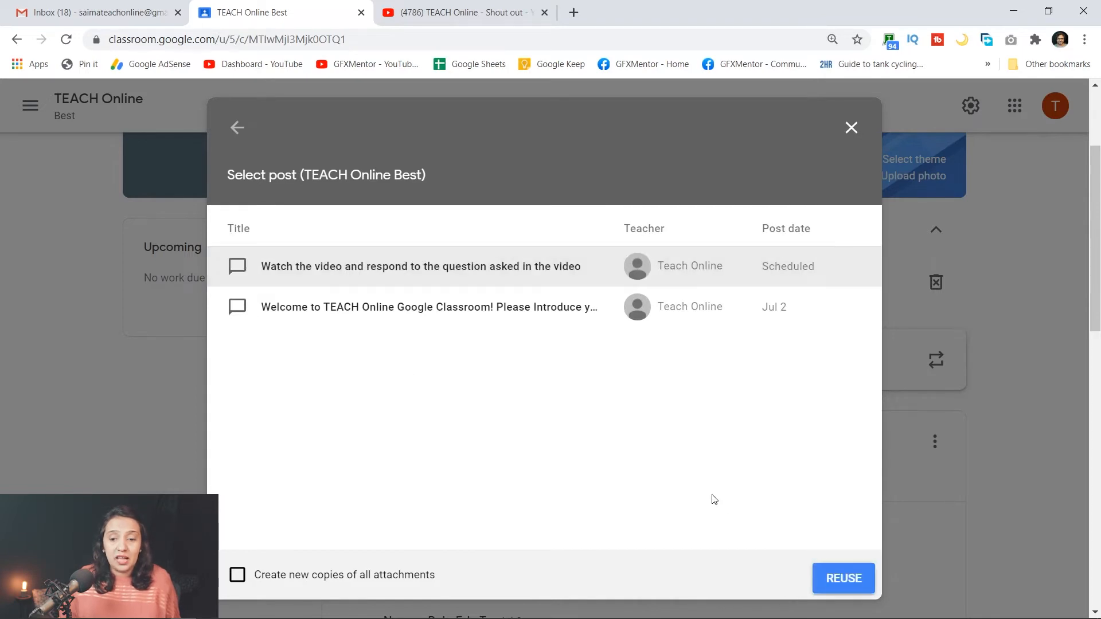
left_click(830, 583)
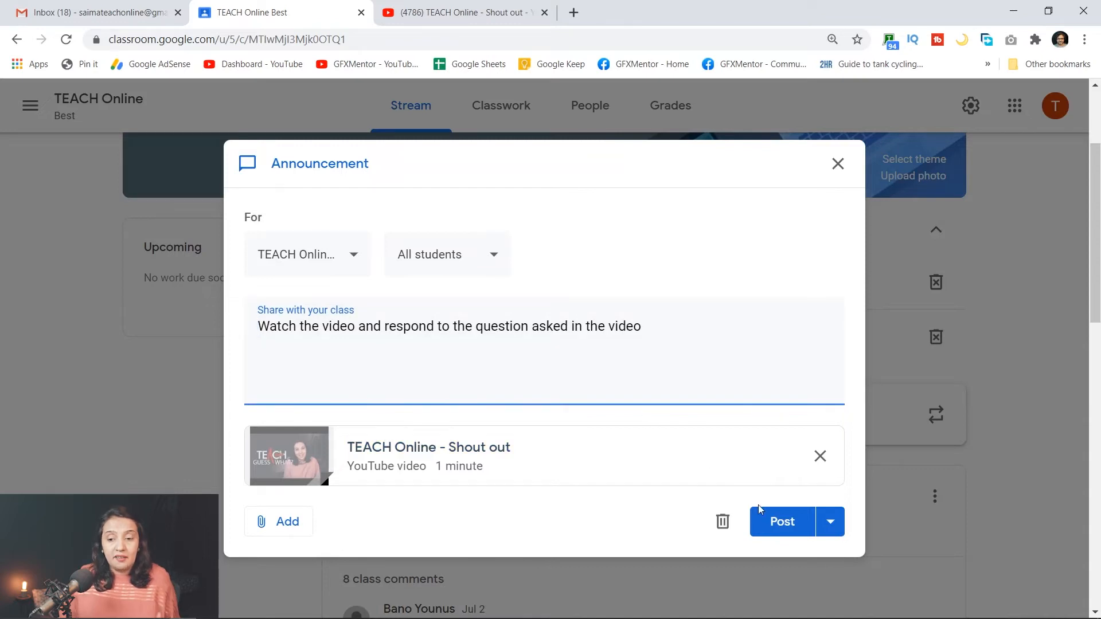
left_click(777, 531)
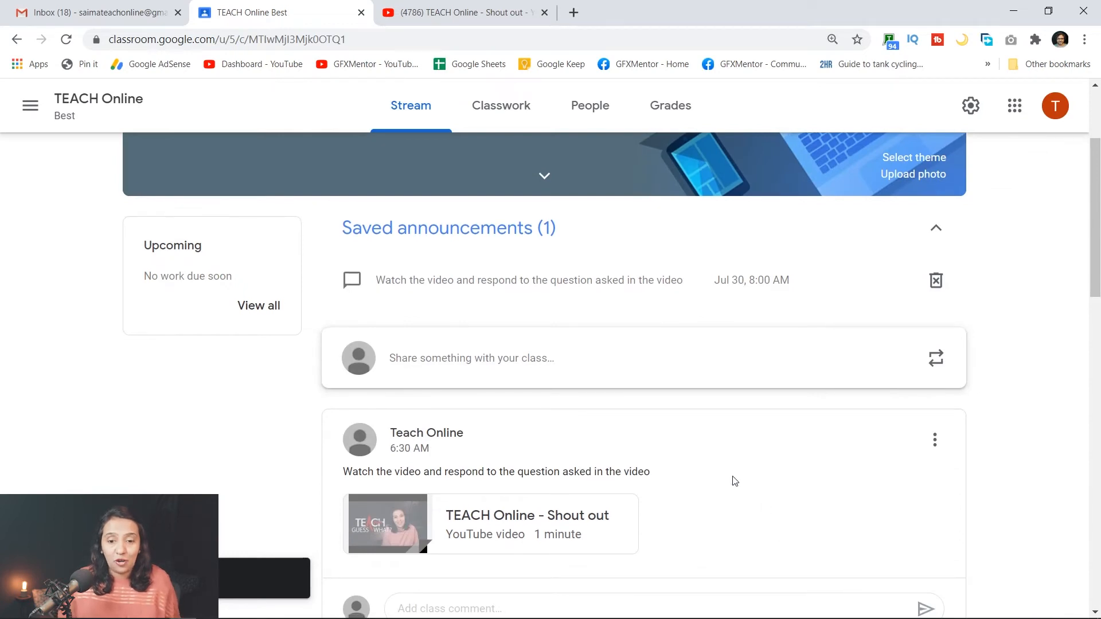
scroll(483, 300, "down", 3)
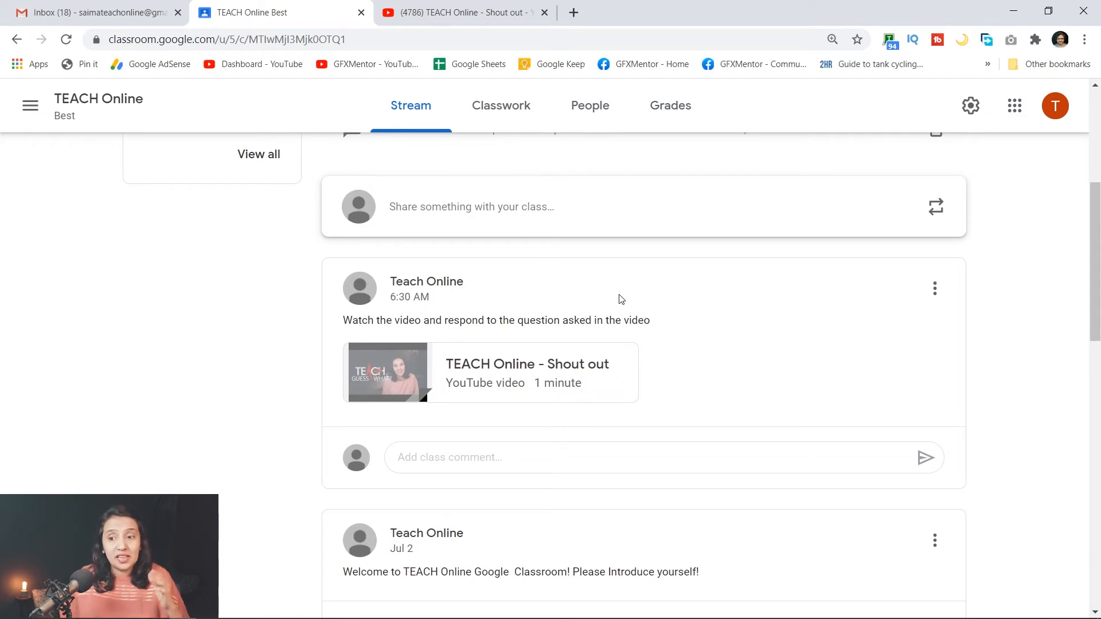
Examine the student posting and commenting options for the stream in the class settings, keep "Students can only comment", and return to the stream
left_click(973, 110)
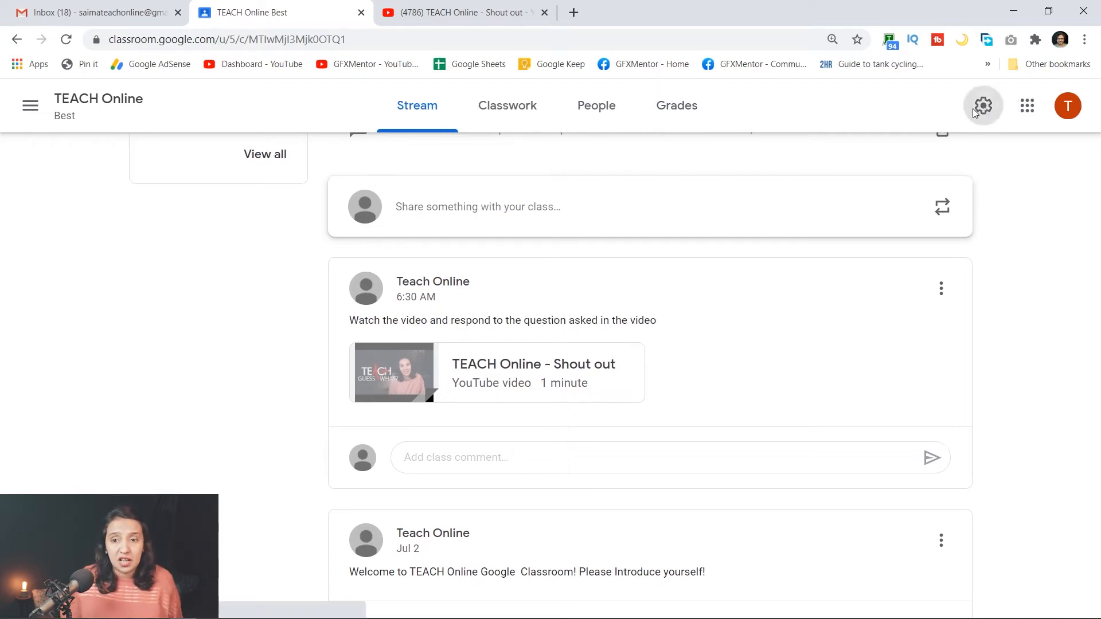
scroll(691, 289, "down", 4)
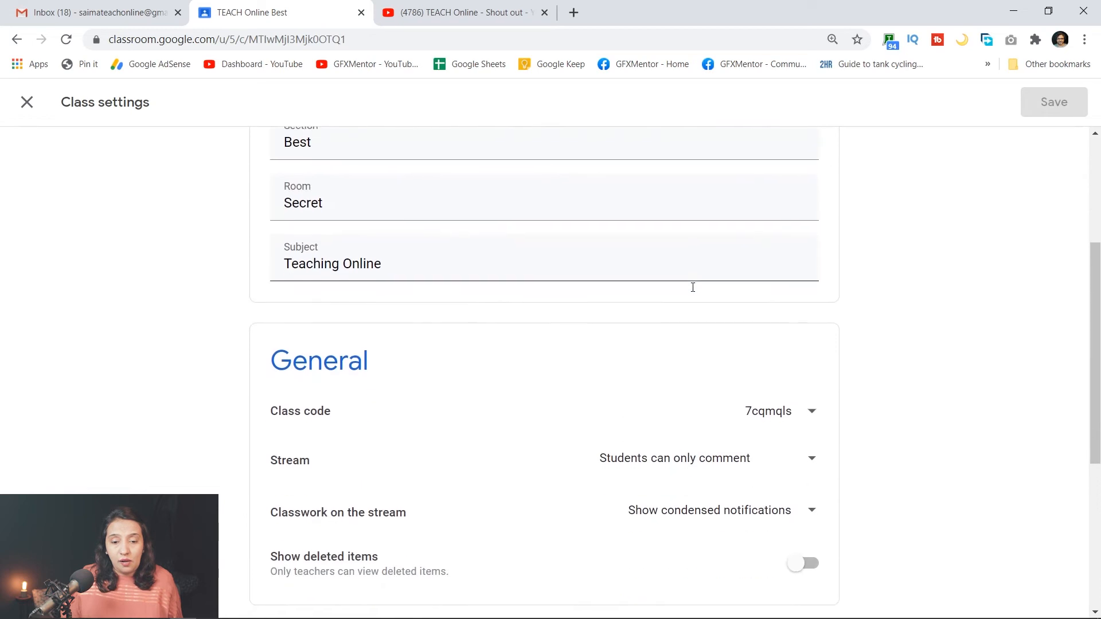
scroll(692, 287, "down", 3)
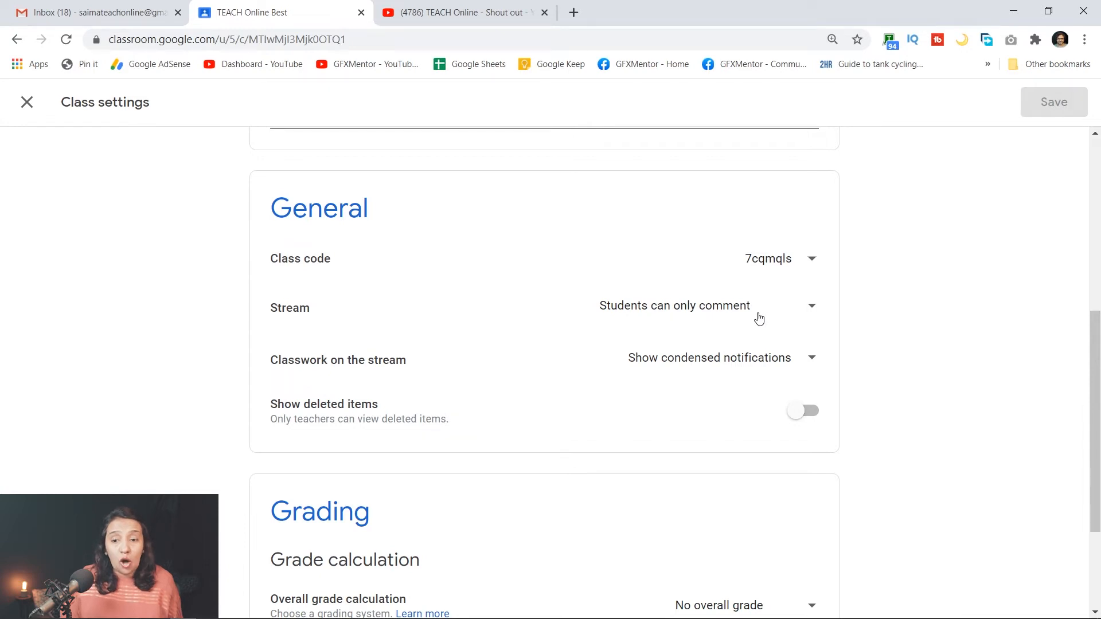
left_click(809, 315)
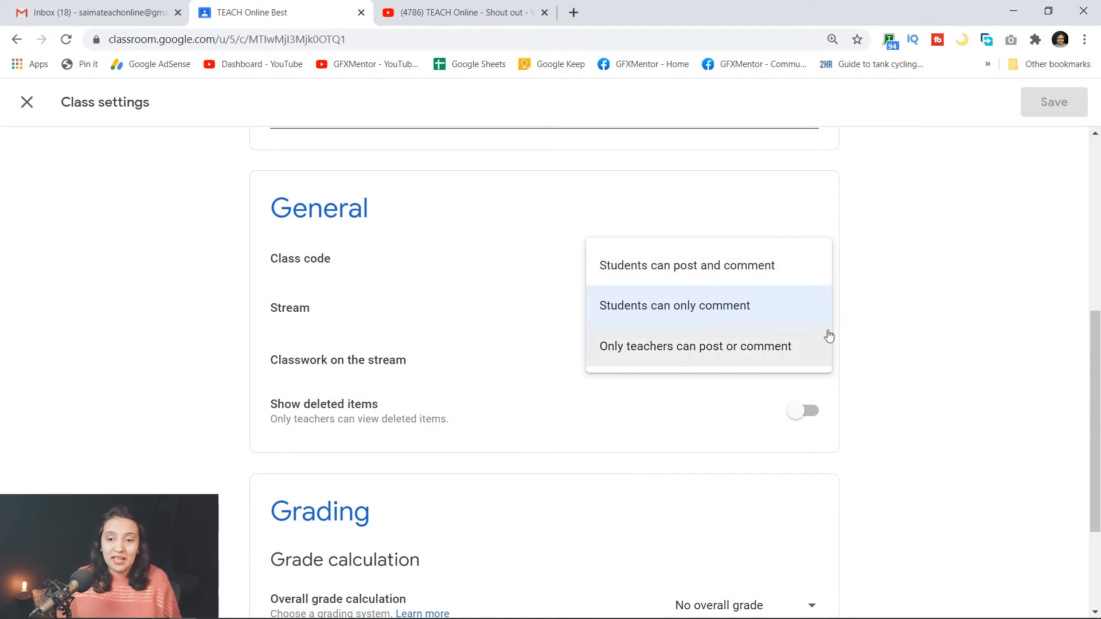
left_click(720, 315)
scroll(1097, 456, "down", 1)
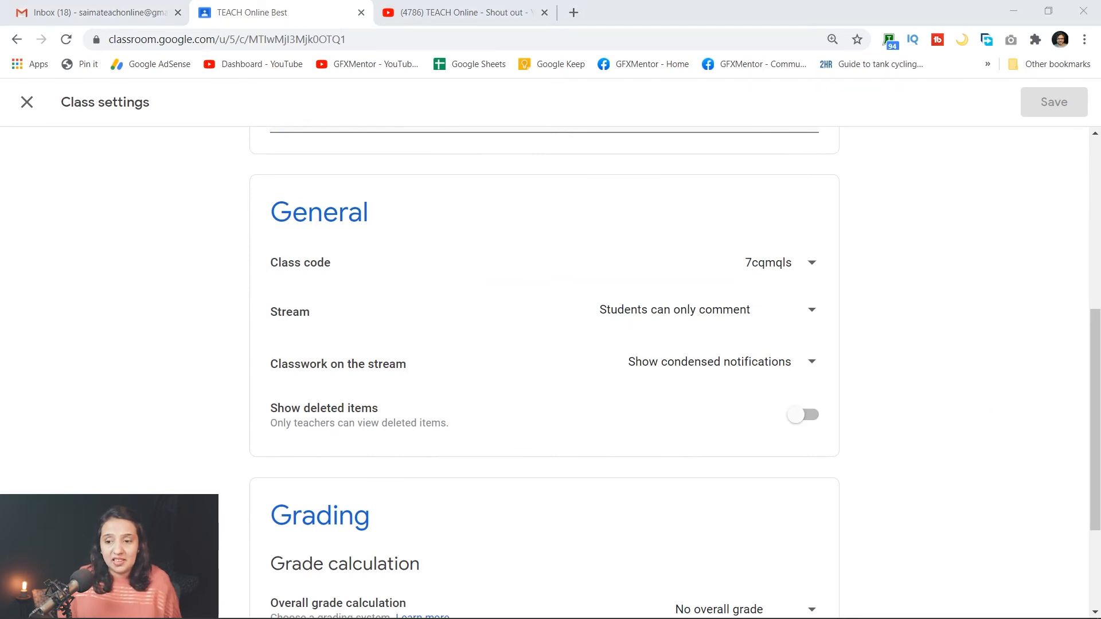
left_click_drag(1095, 398, 1094, 215)
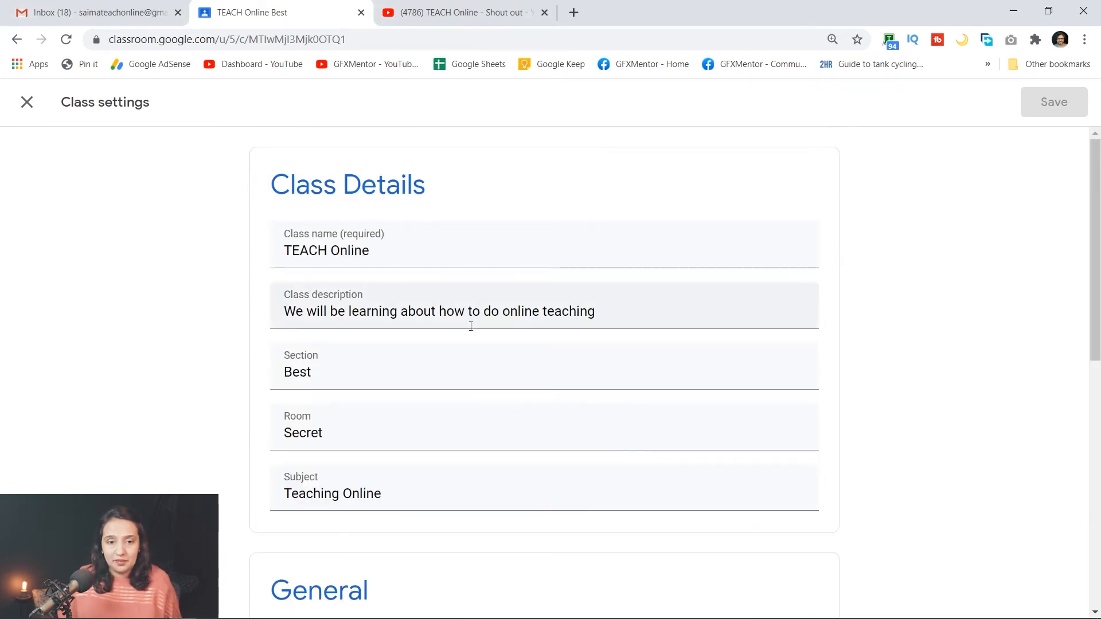
left_click(17, 39)
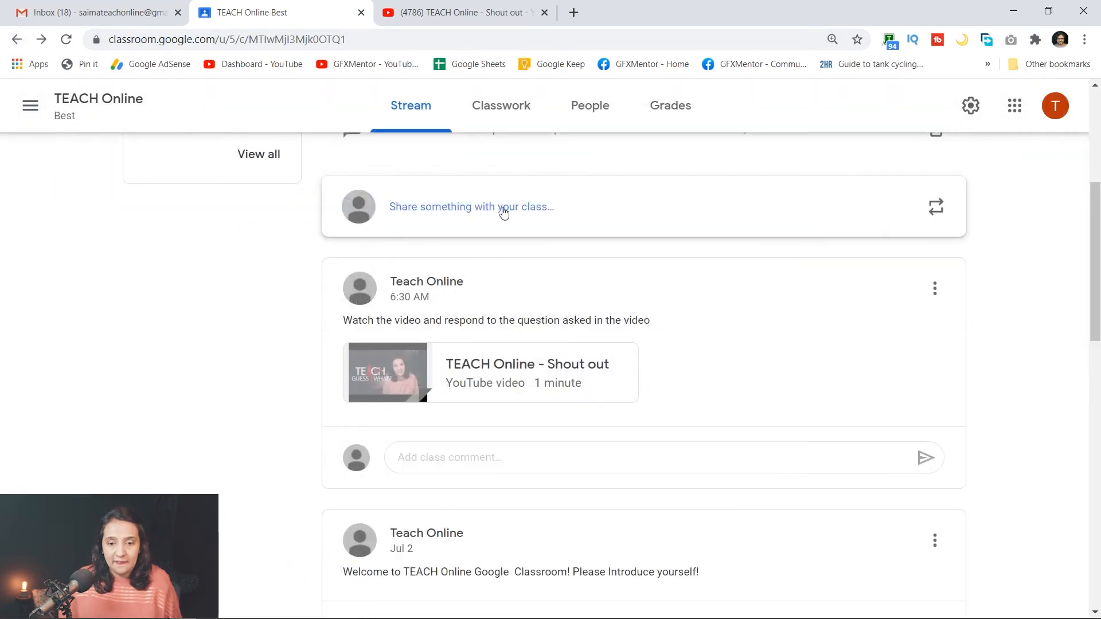
scroll(624, 233, "down", 3)
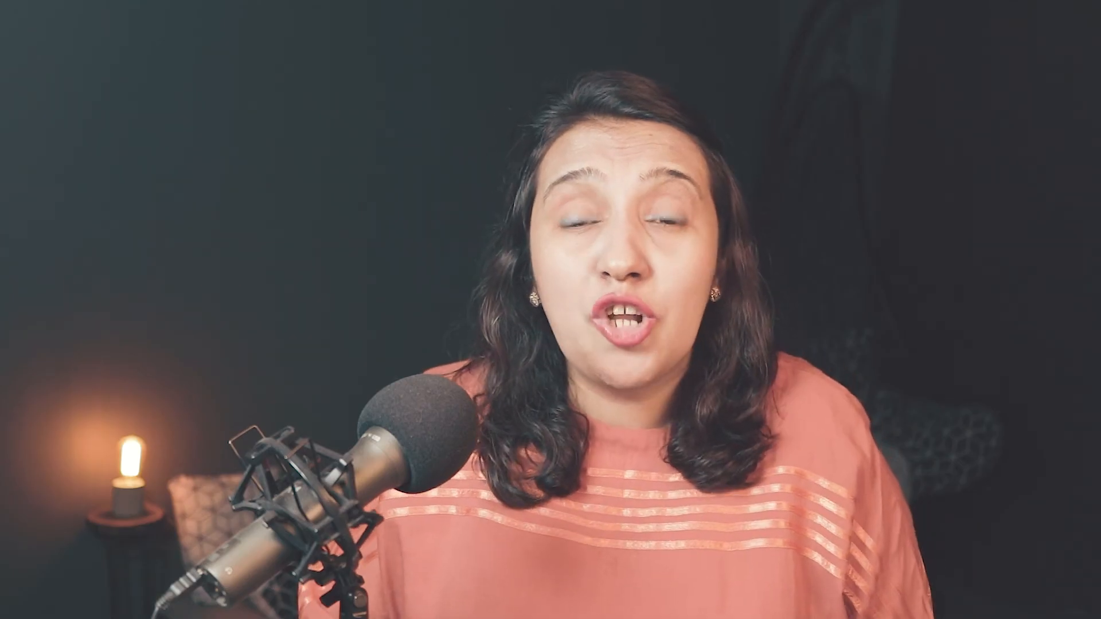